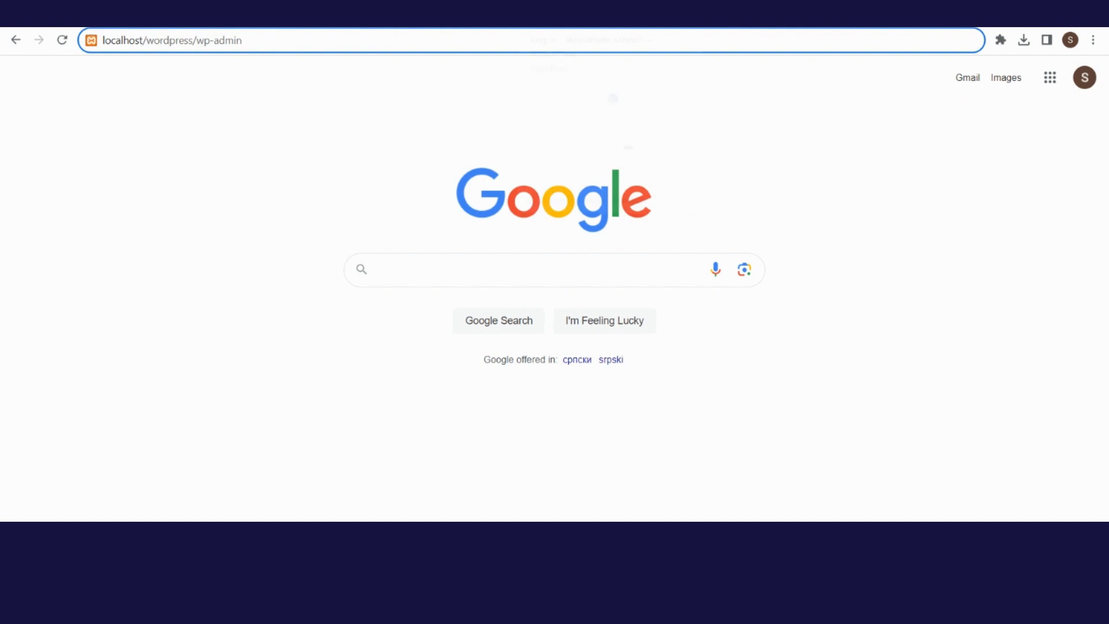
- Log in to localhost/wordpress/wp-admin with the admin username and password
triple_click(270, 41)
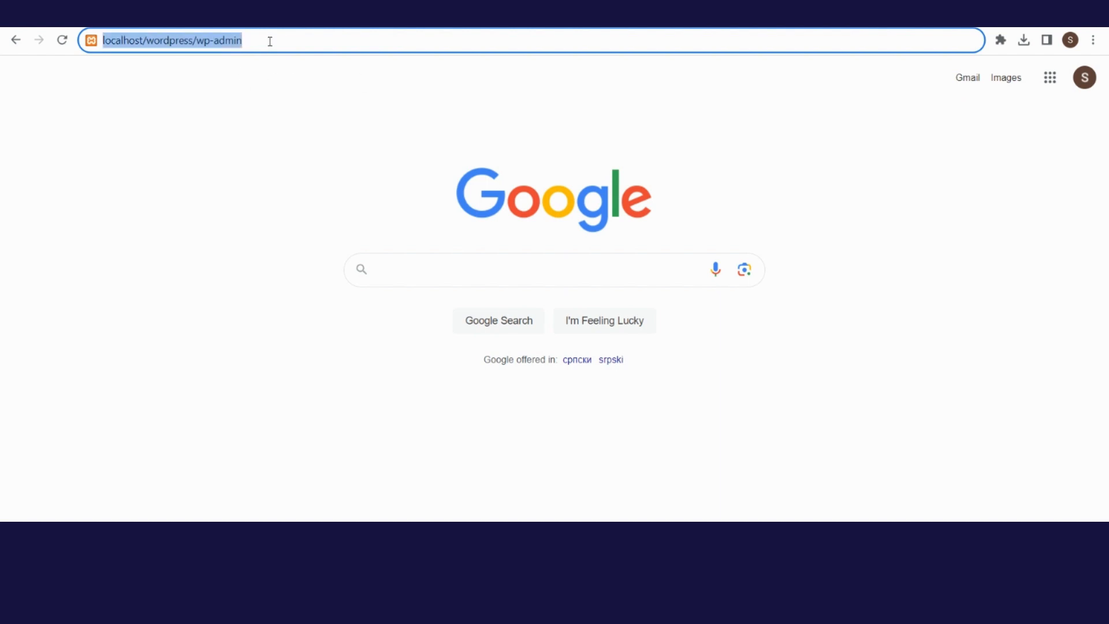
key(Return)
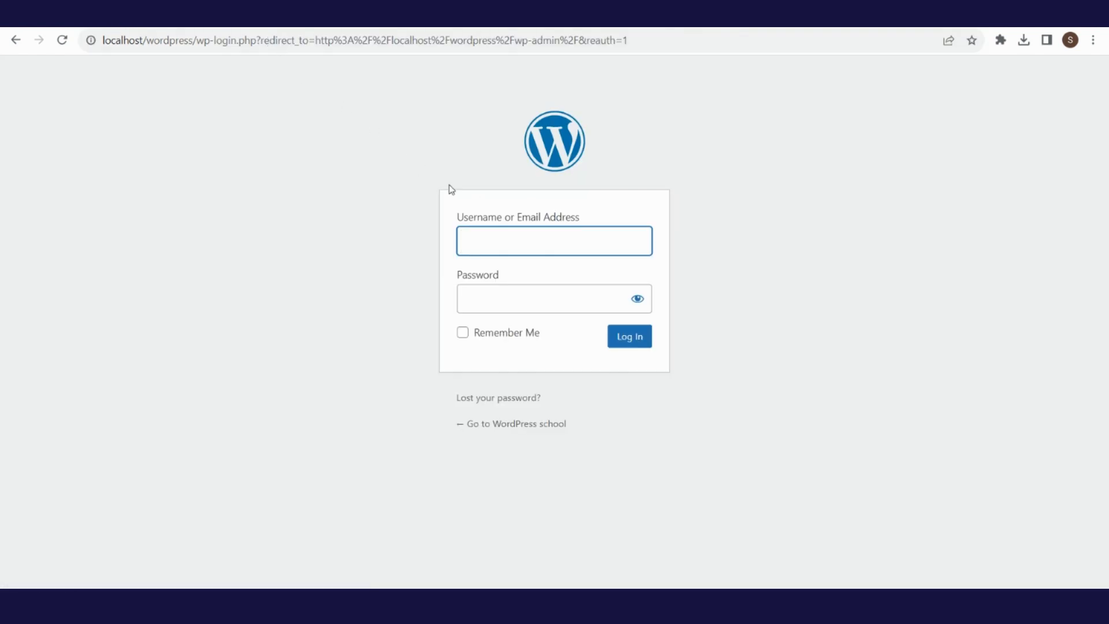
text(wordp)
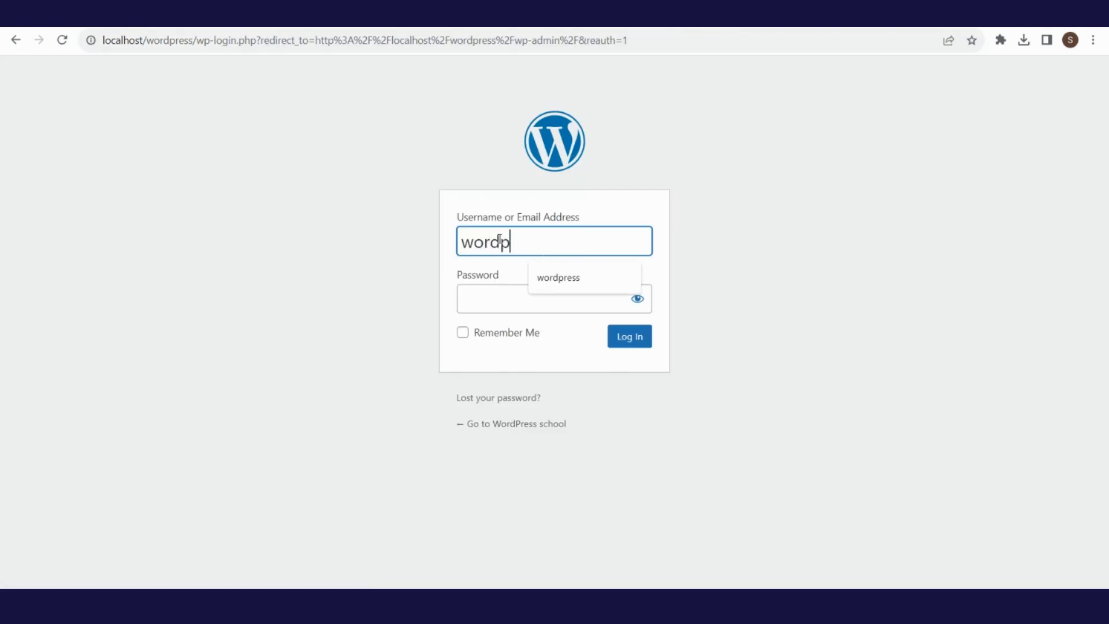
text(ress)
key(Tab)
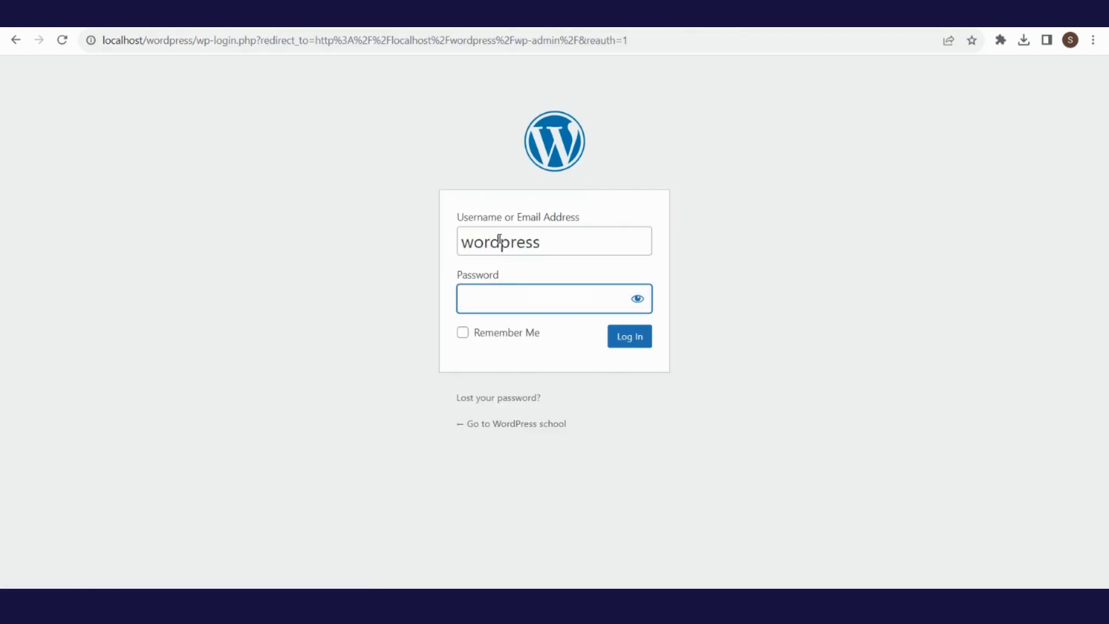
text(wordpress)
click(620, 341)
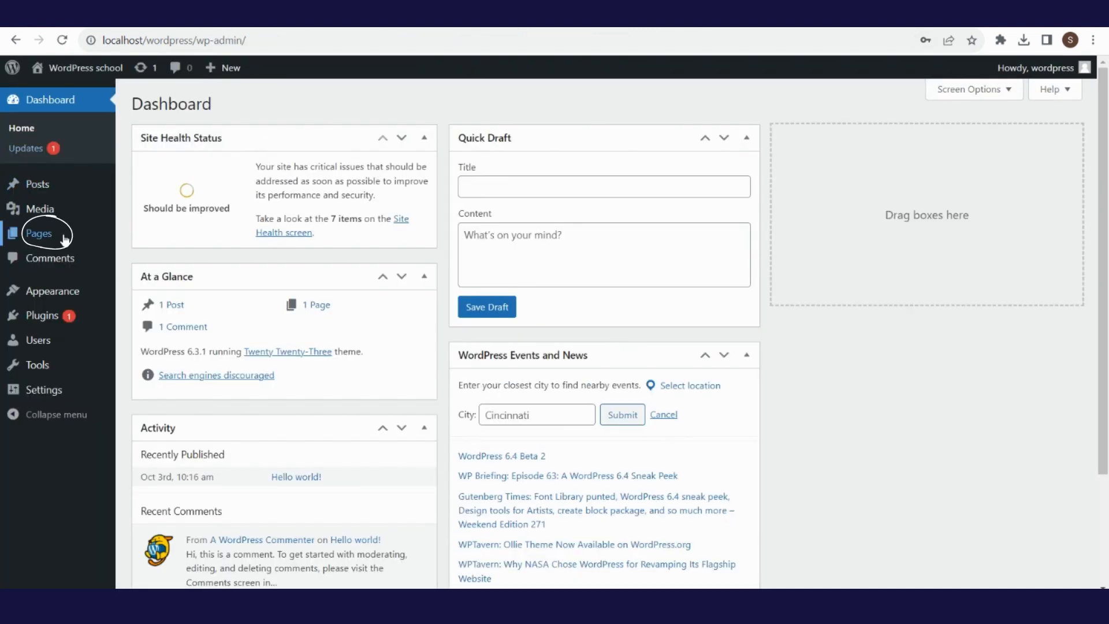
- Open the All Pages list from the Pages menu
mouse_move(66, 239)
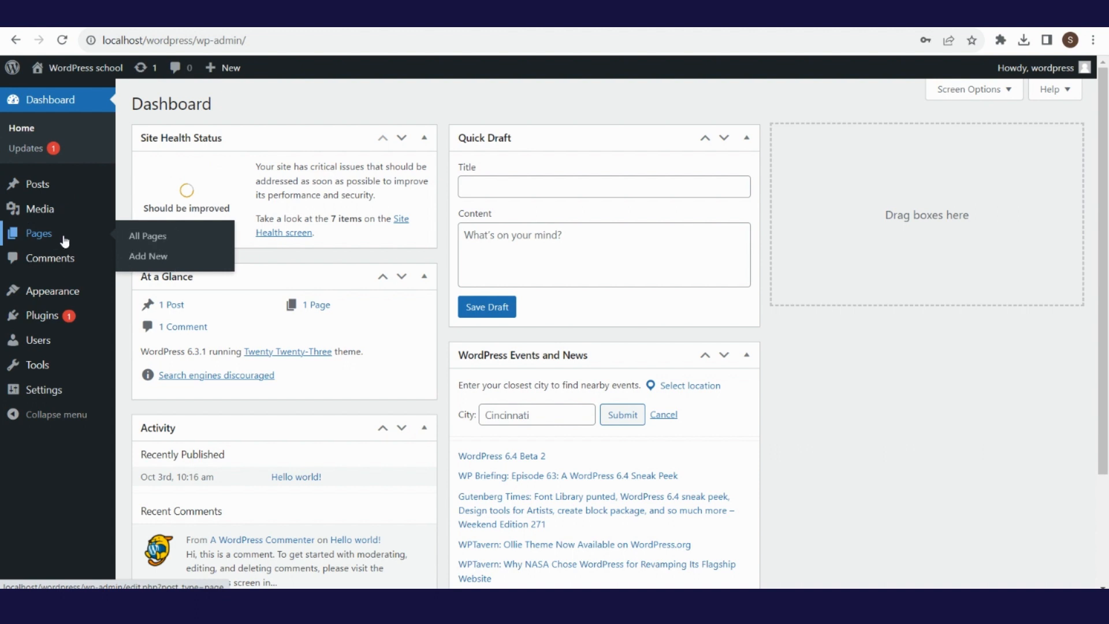
click(138, 236)
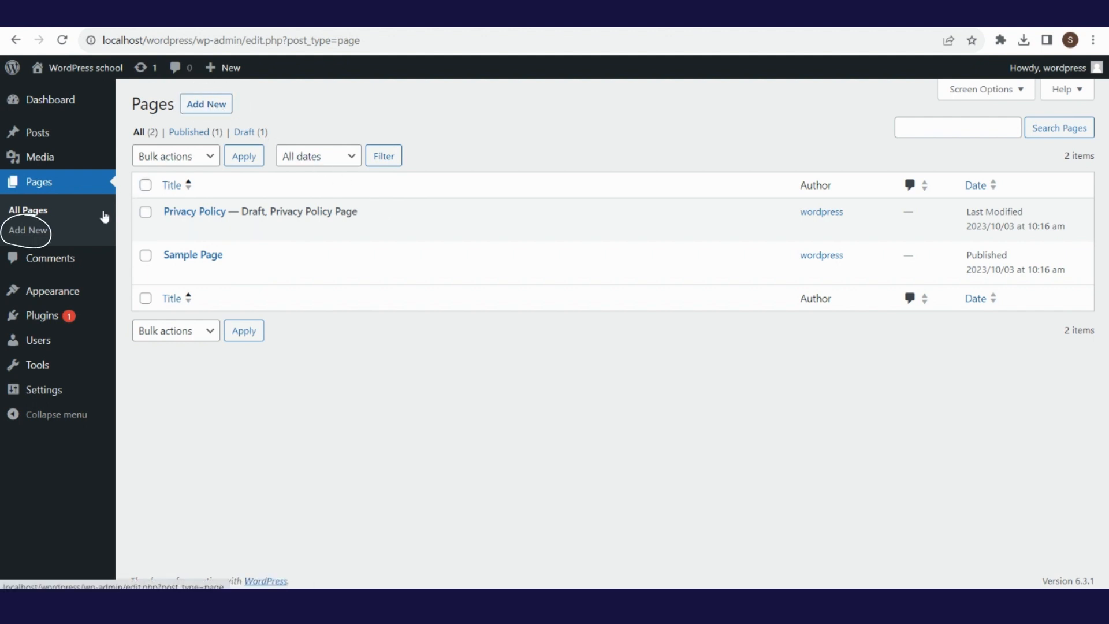
- Create a new page titled 'About Us' with an empty Paragraph block under the title
click(28, 230)
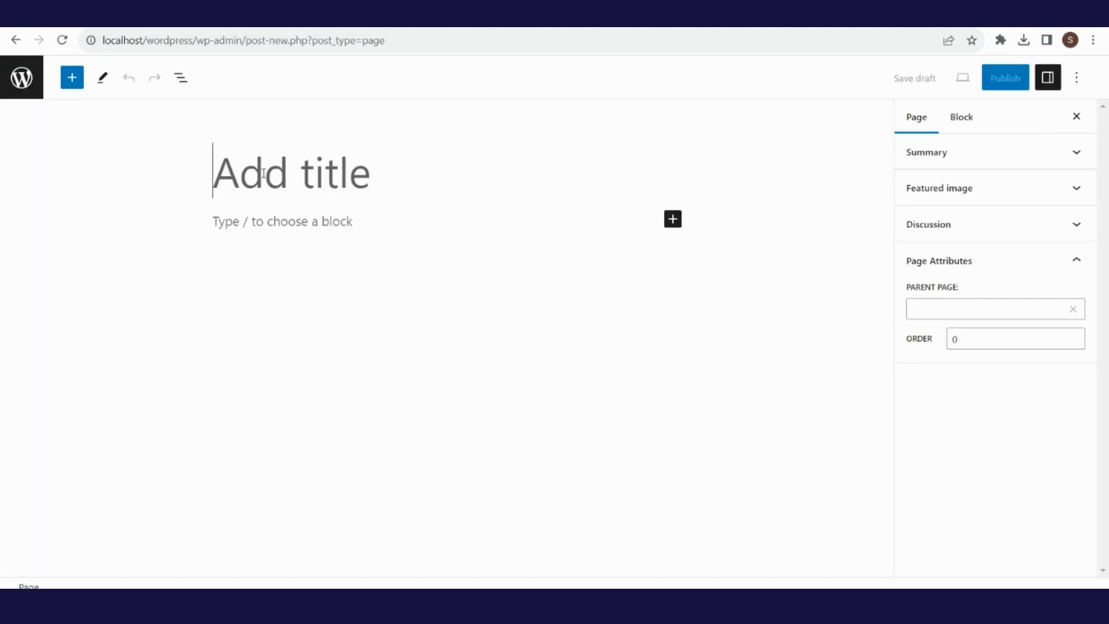
text(A)
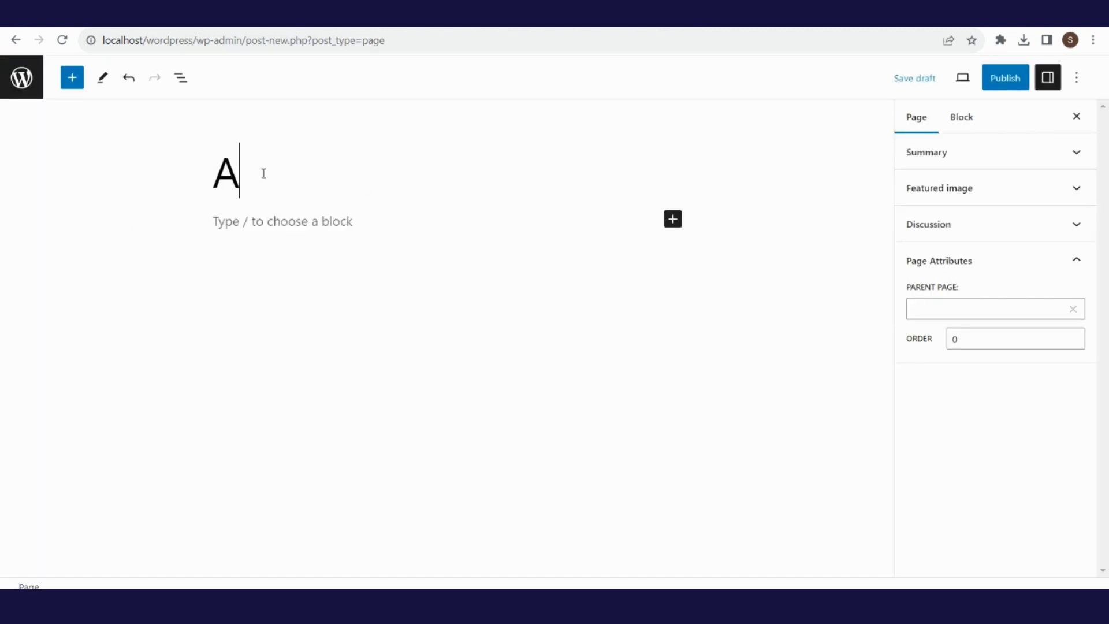
text(bout Us)
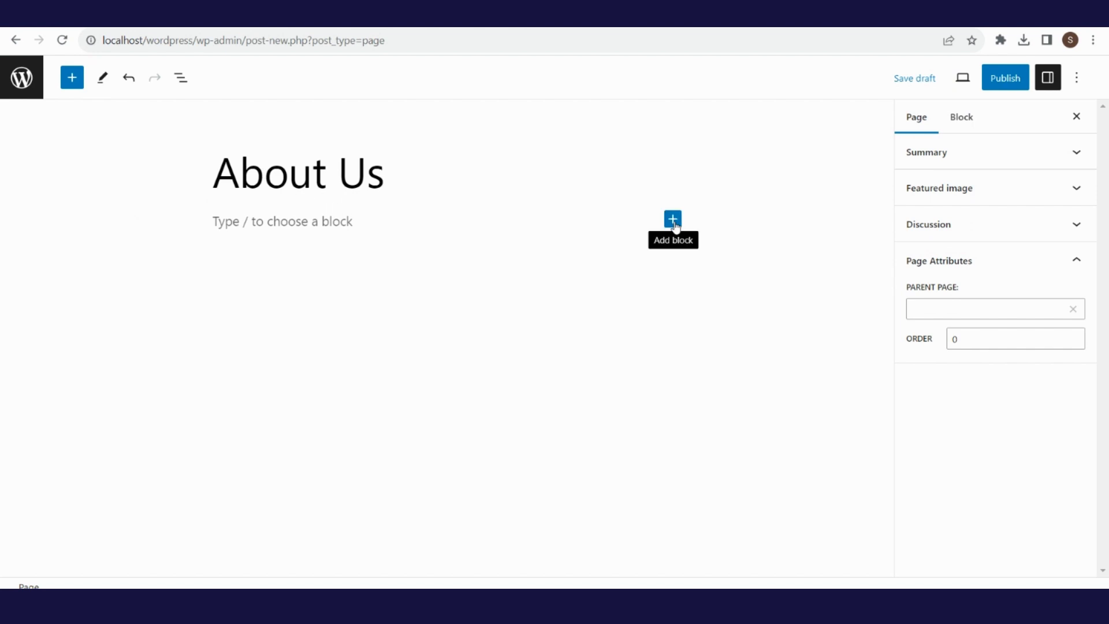
click(675, 224)
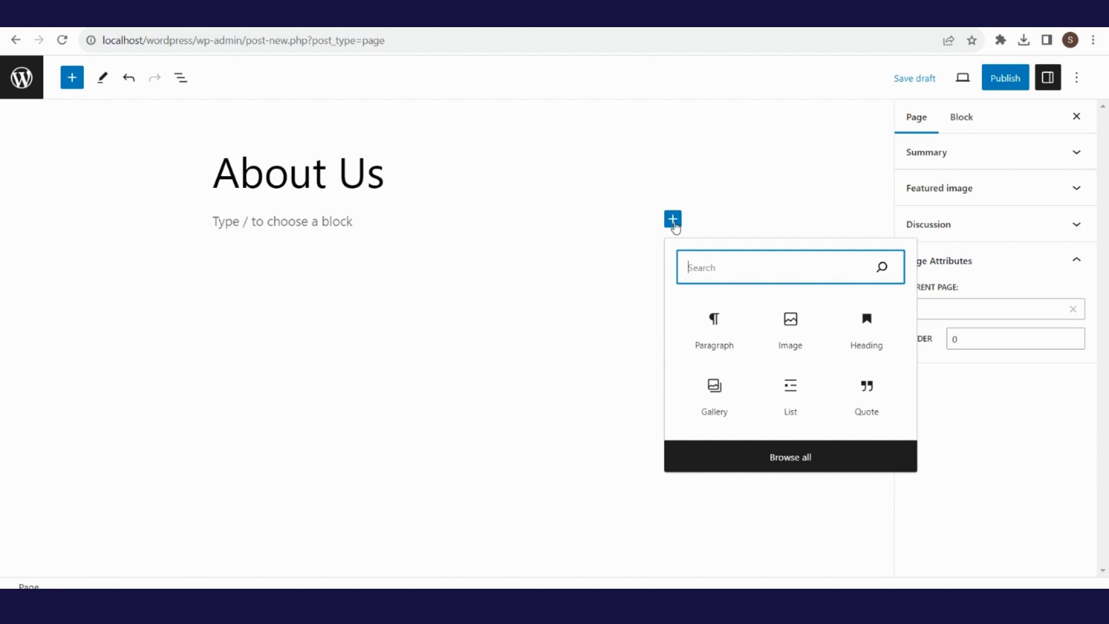
click(721, 337)
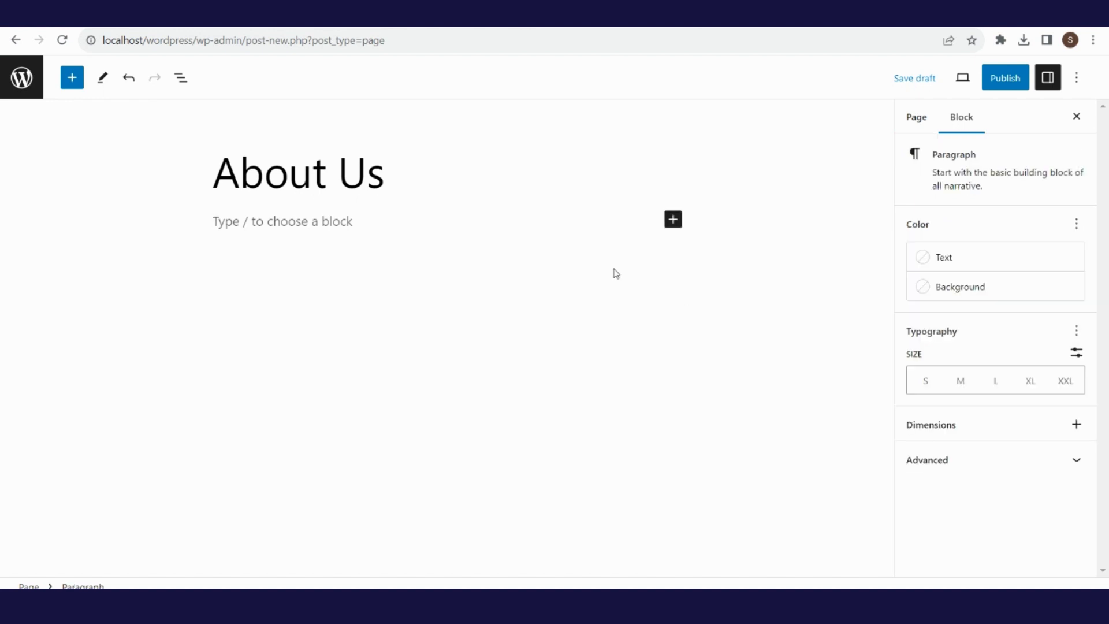
right_click(405, 223)
- Paste the Lorem Ipsum text as plain text and save About Us as a draft
click(444, 337)
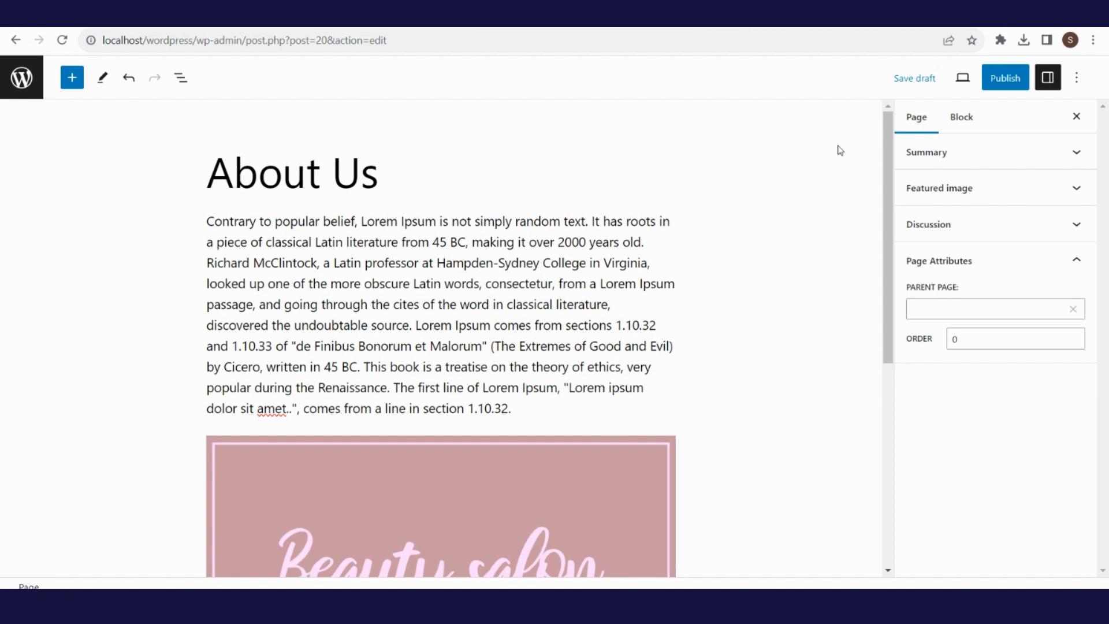
click(919, 81)
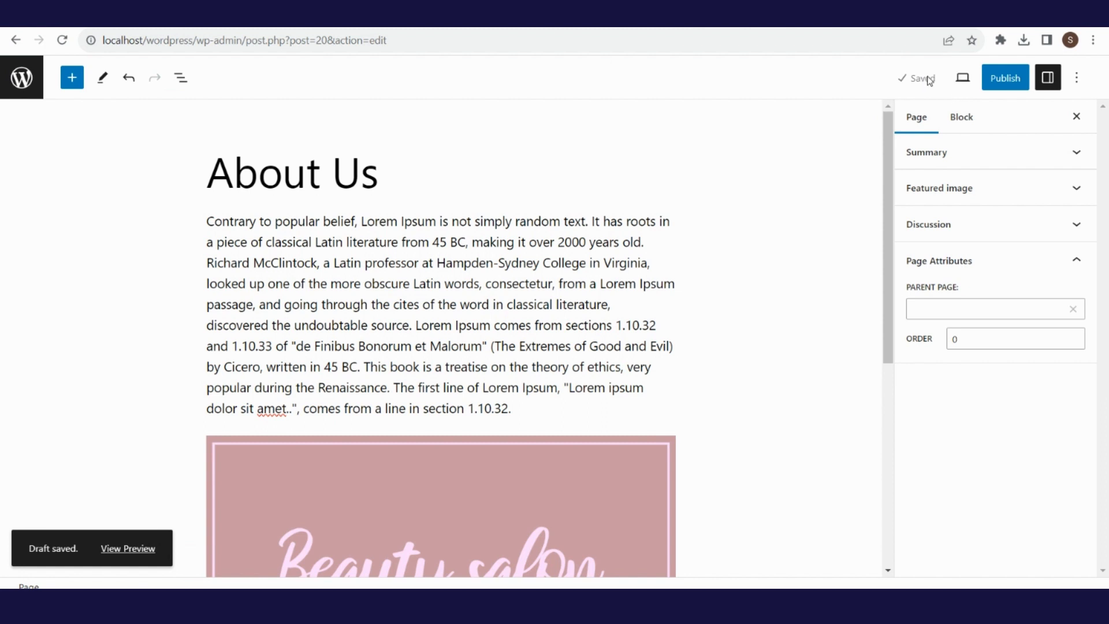
click(961, 81)
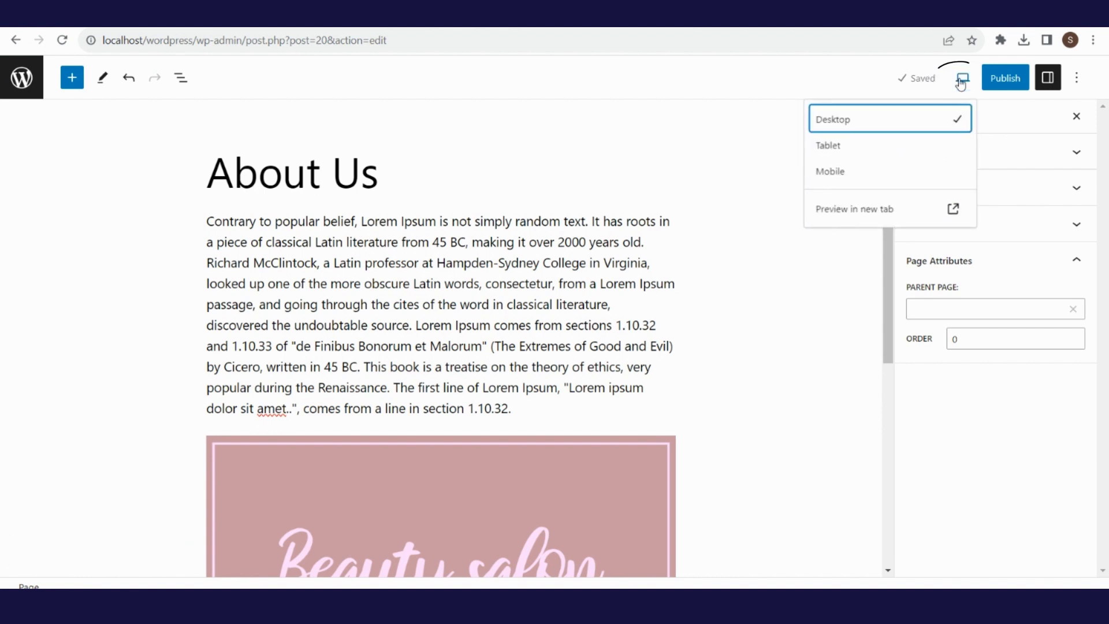
click(937, 149)
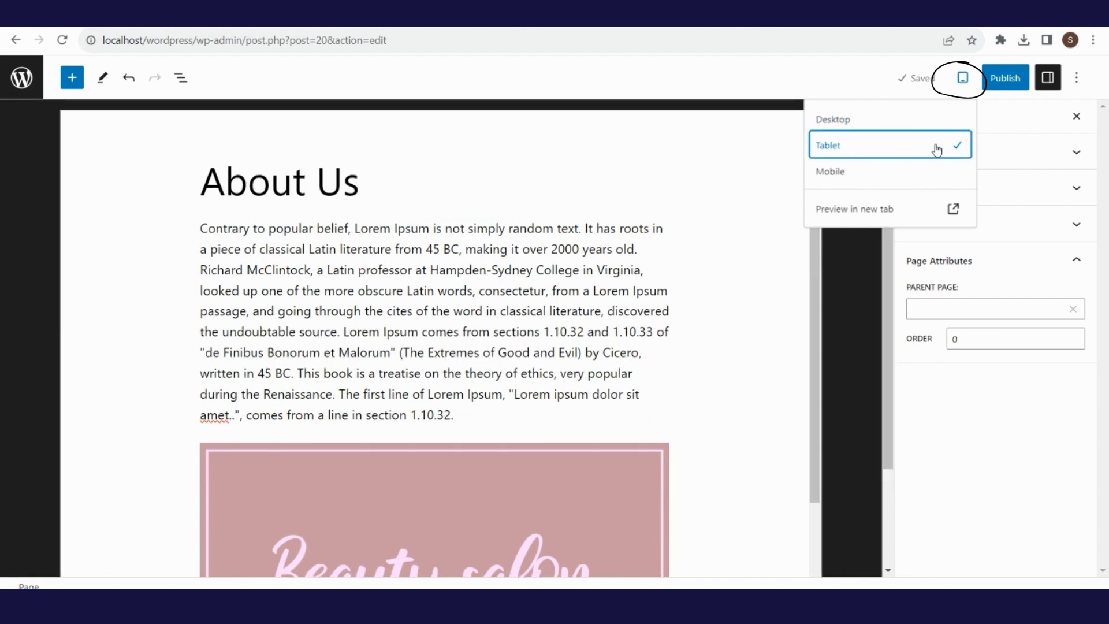
click(920, 174)
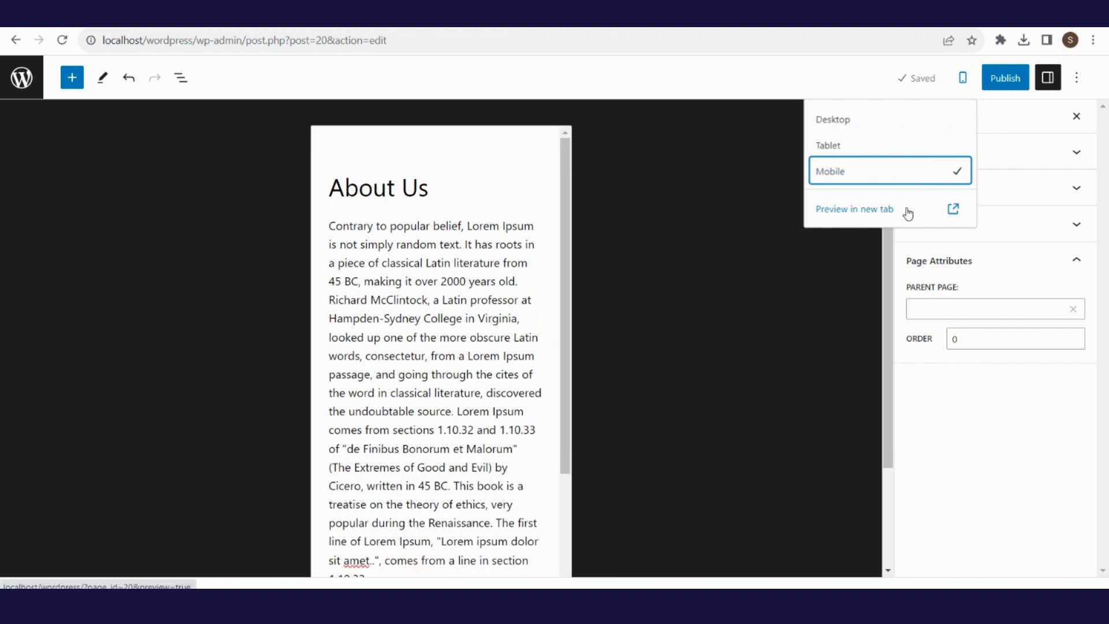
click(908, 210)
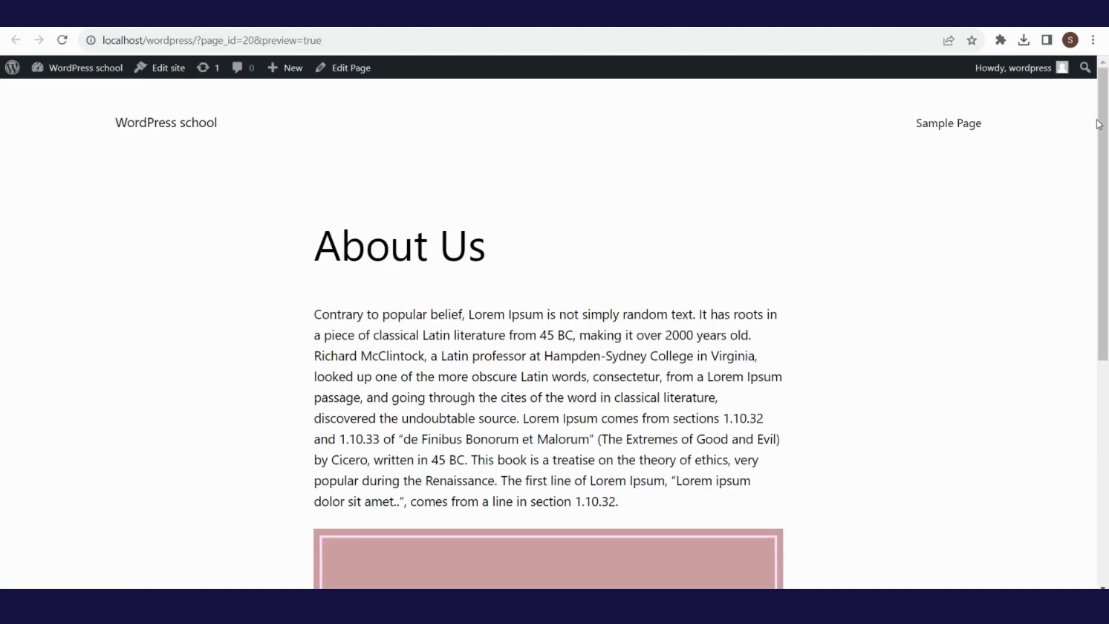
mouse_move(1099, 123)
mouse_down()
mouse_move(1105, 321)
mouse_move(1107, 116)
mouse_up()
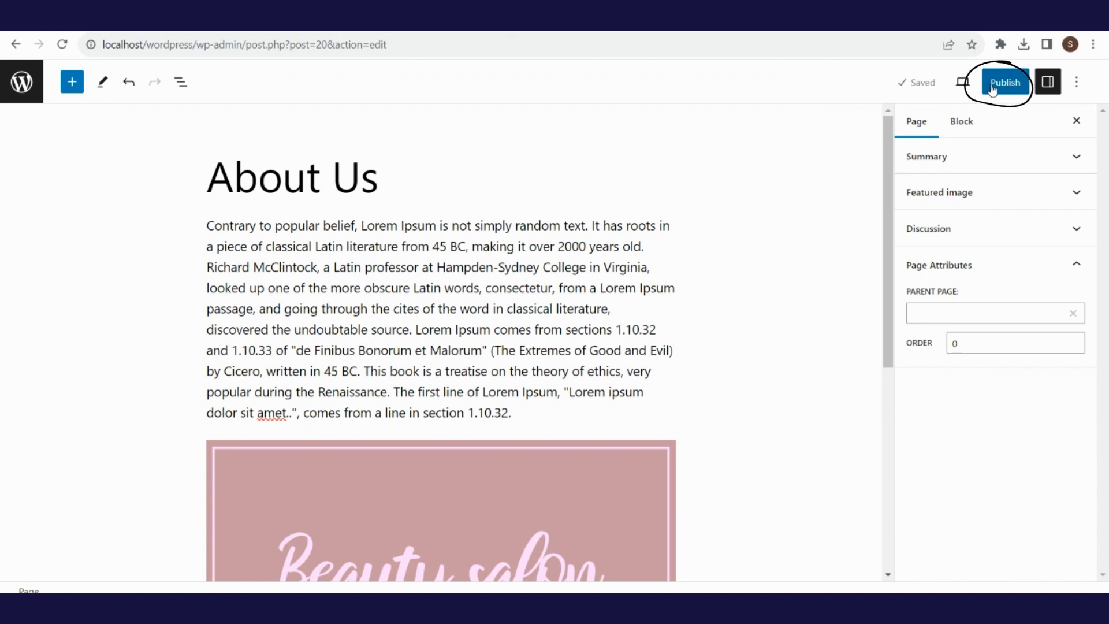
- Check the About Us Summary settings: Public visibility and publish Immediately
click(1047, 83)
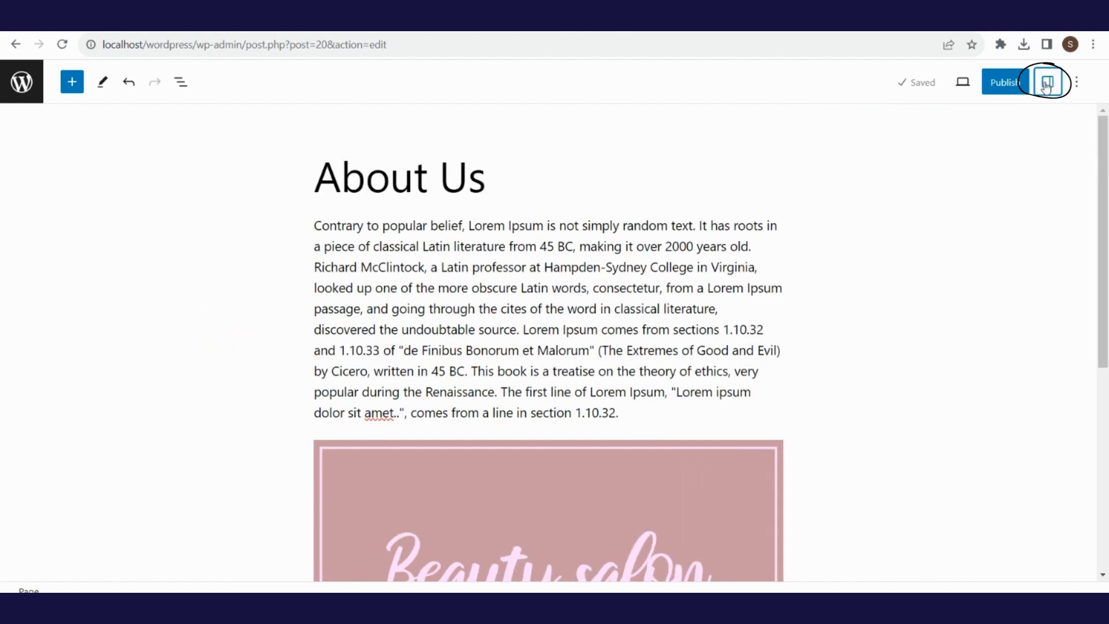
click(1047, 84)
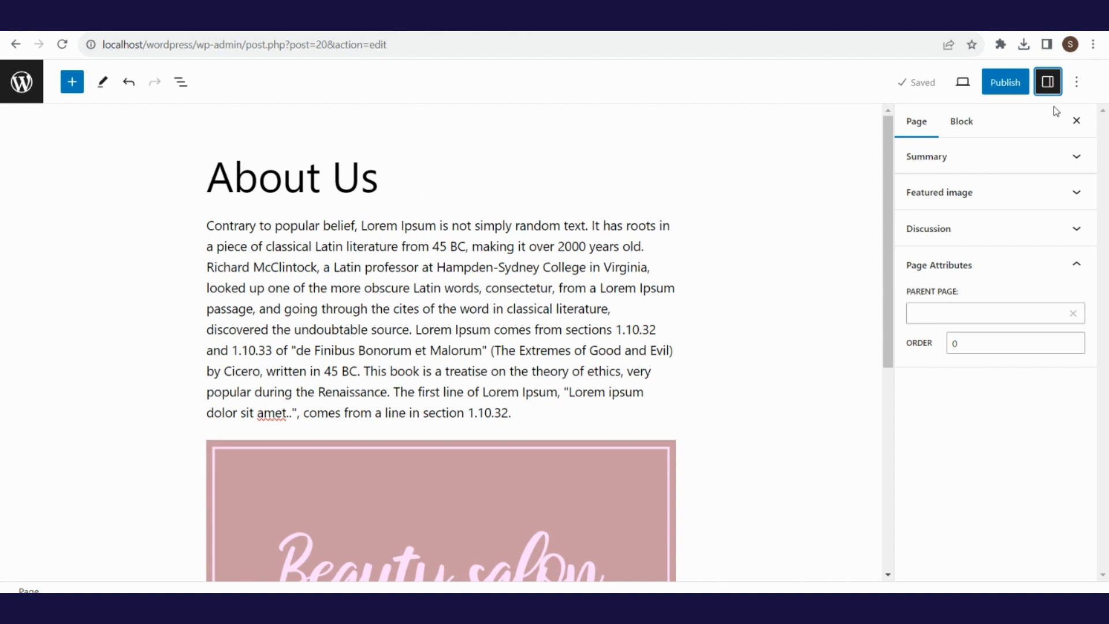
click(1074, 157)
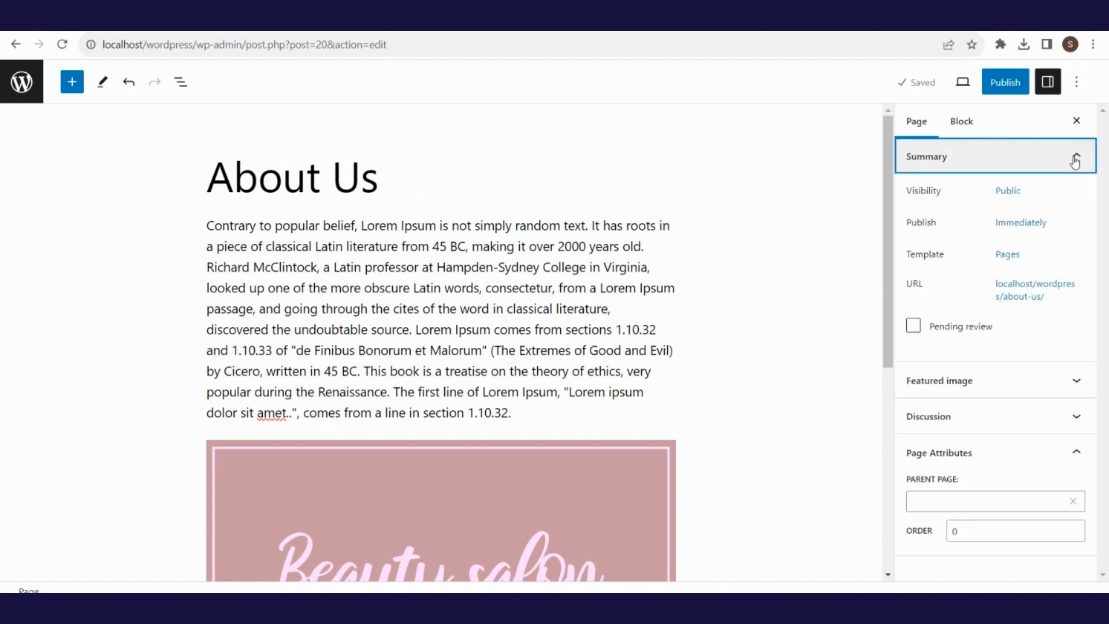
click(1009, 192)
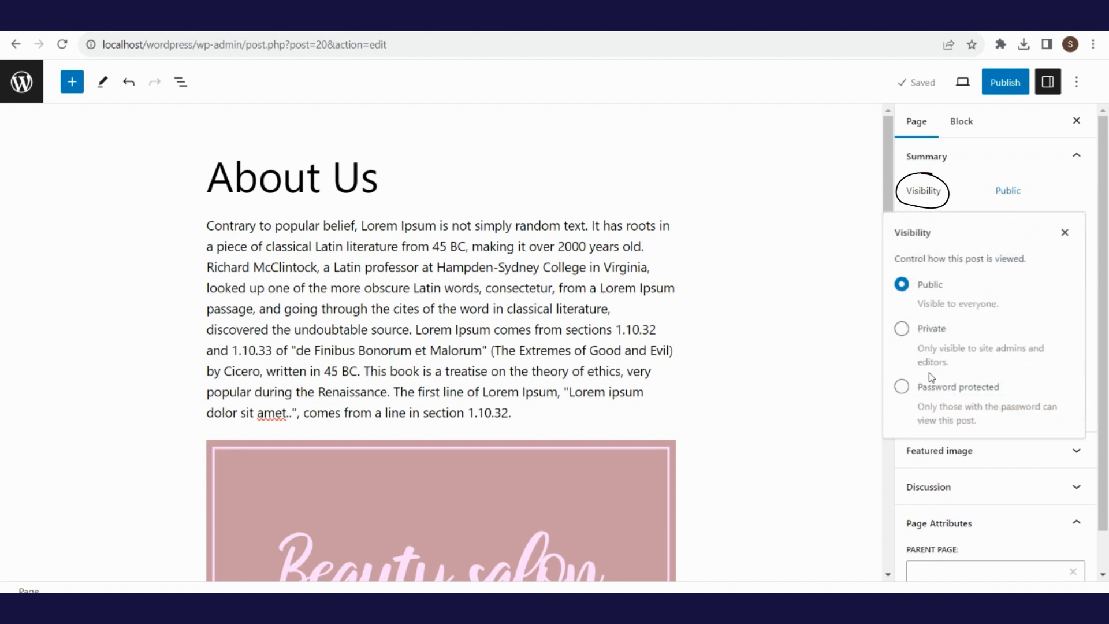
click(1066, 235)
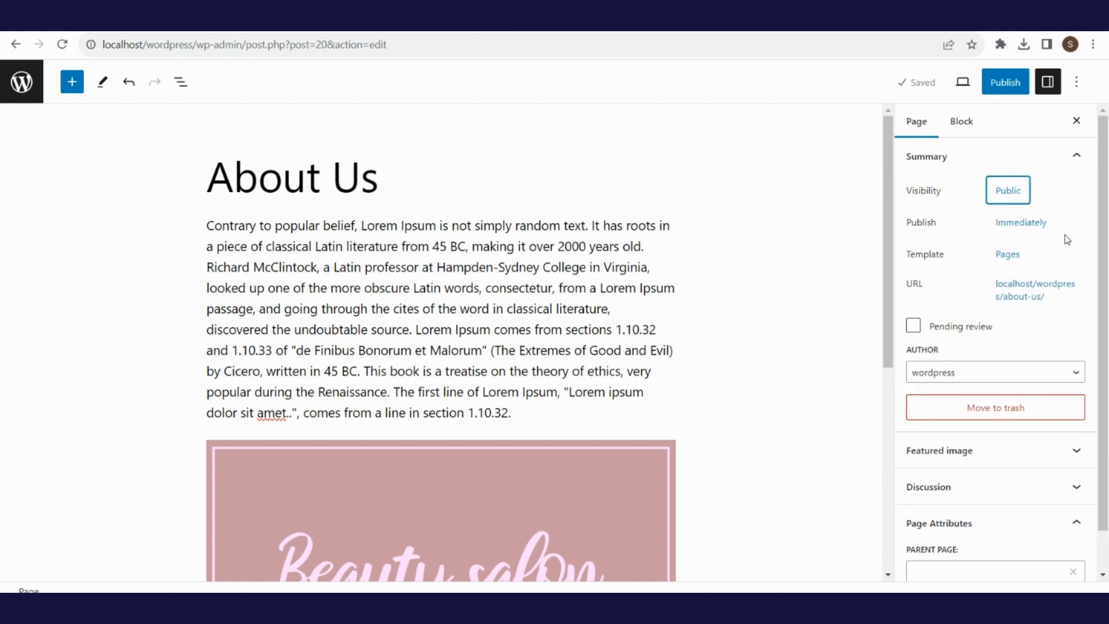
click(1026, 228)
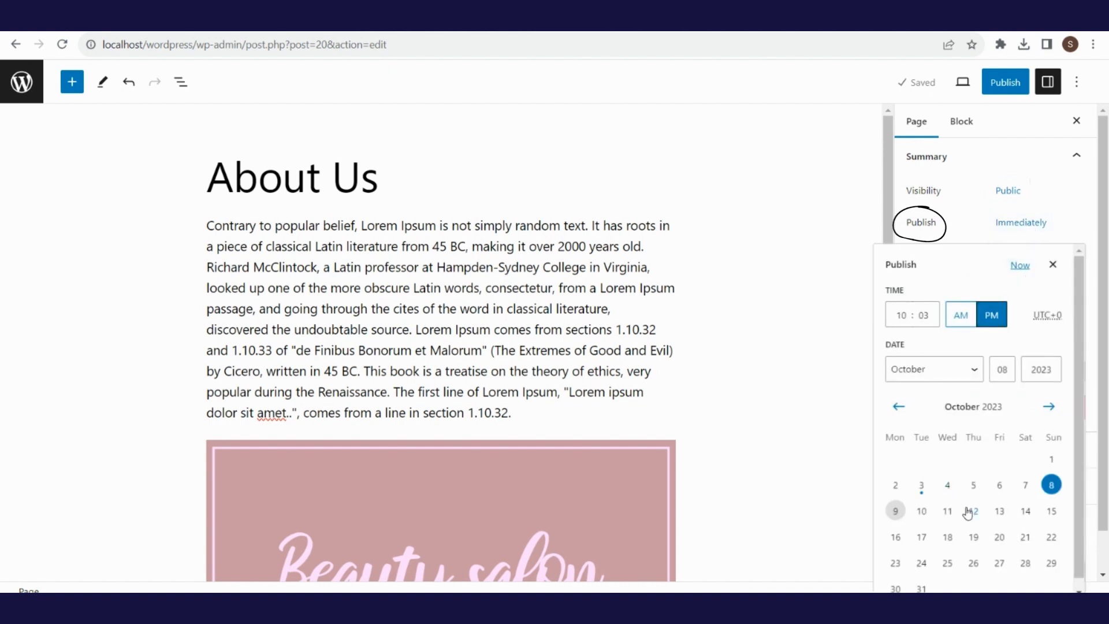
click(1054, 266)
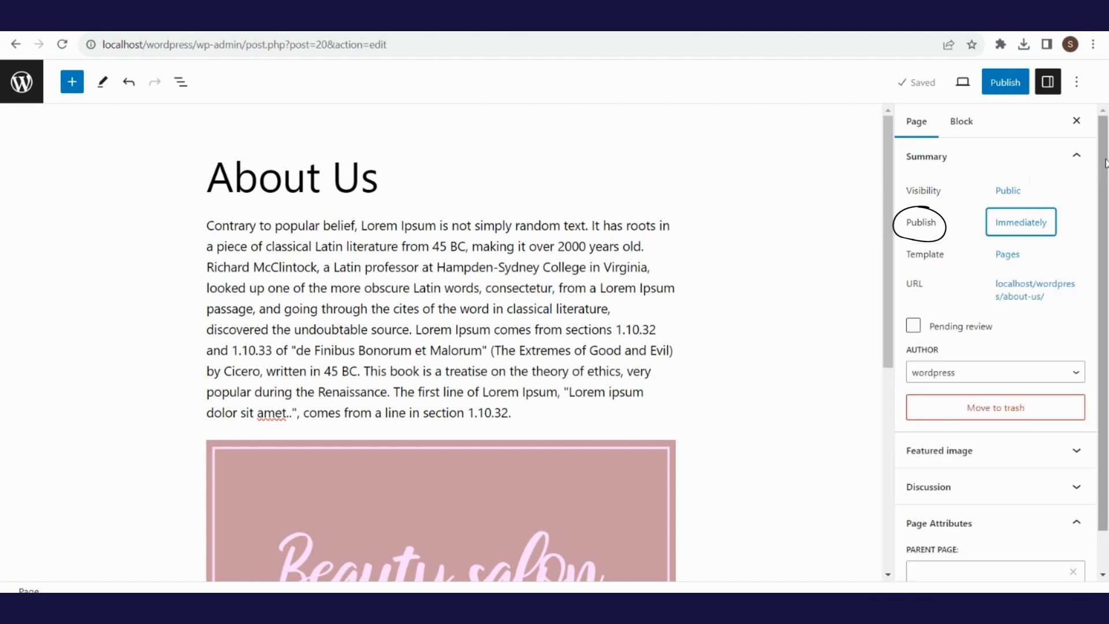
scroll(1105, 164, down, 2)
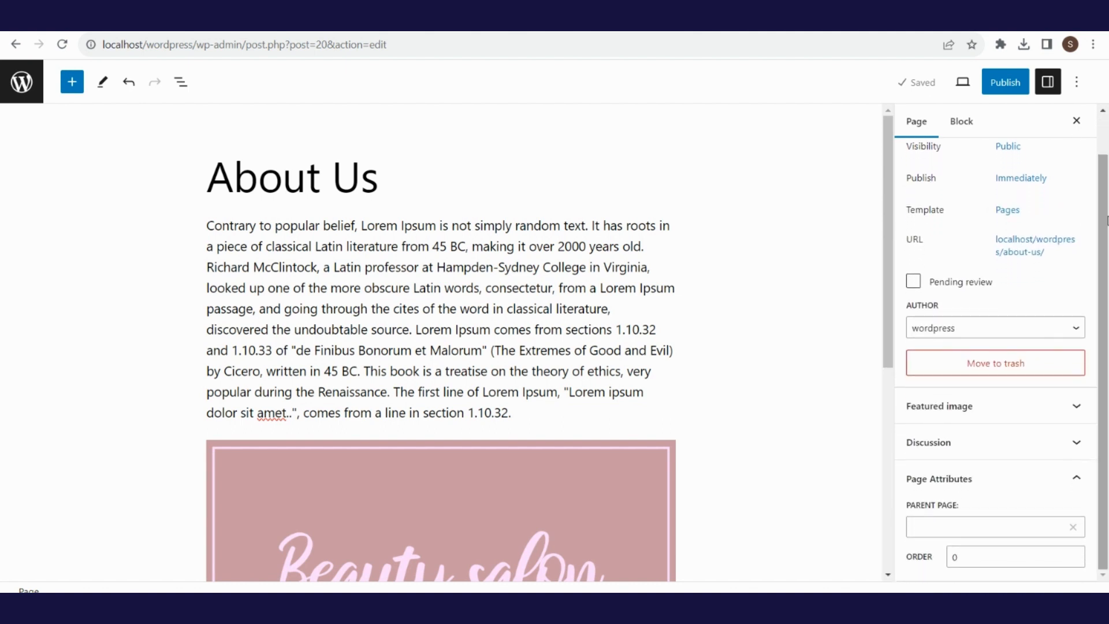
- Keep the About Us page on its default template
click(1009, 217)
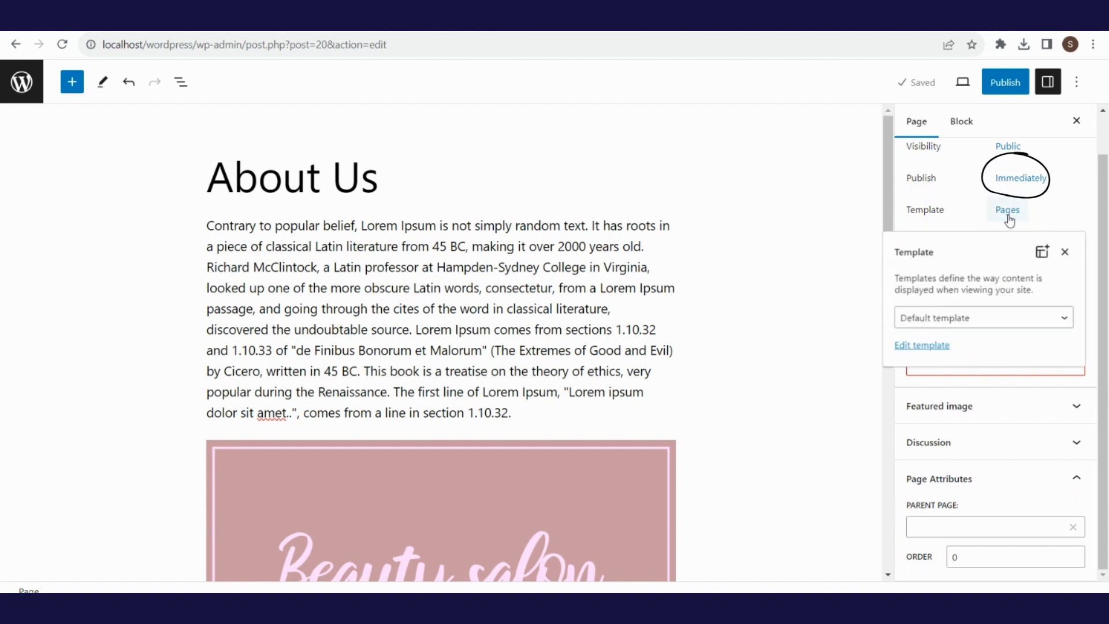
click(1059, 323)
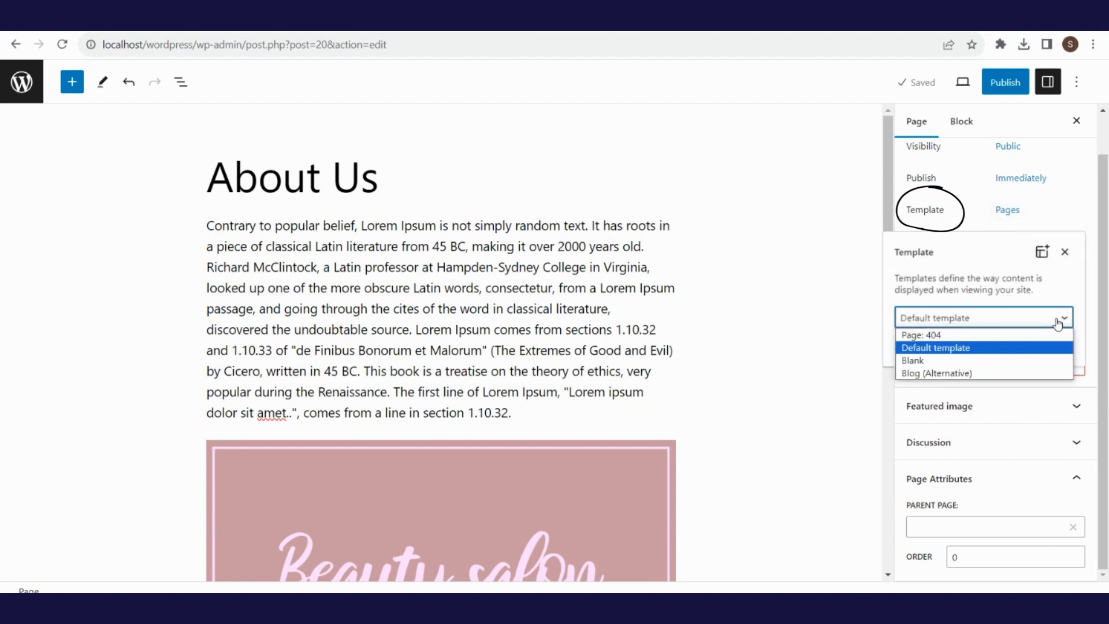
click(1059, 322)
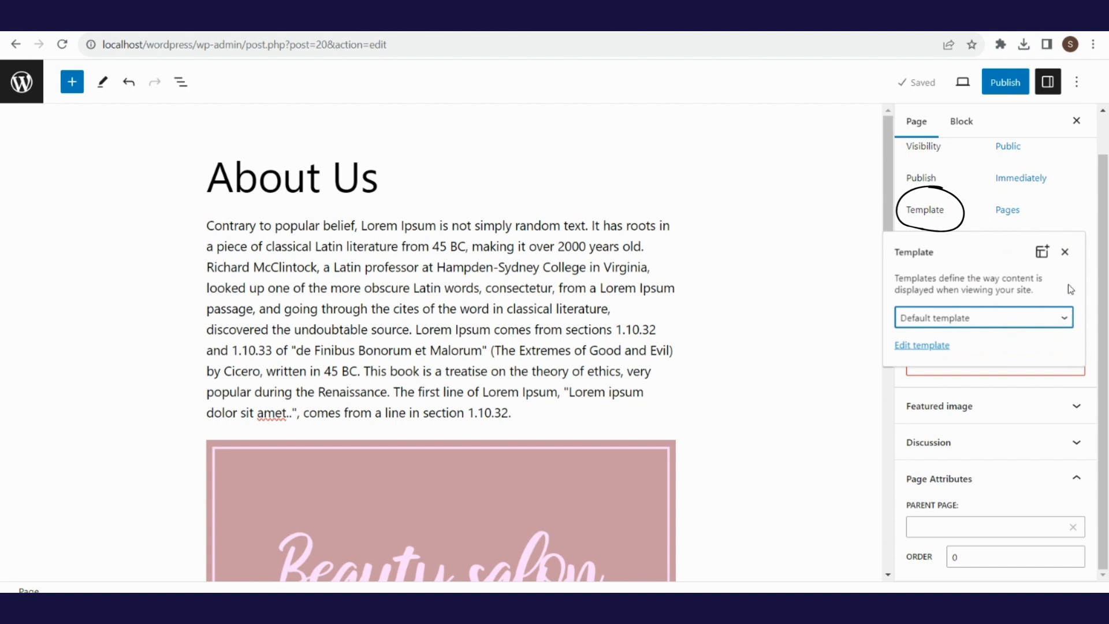
click(1066, 253)
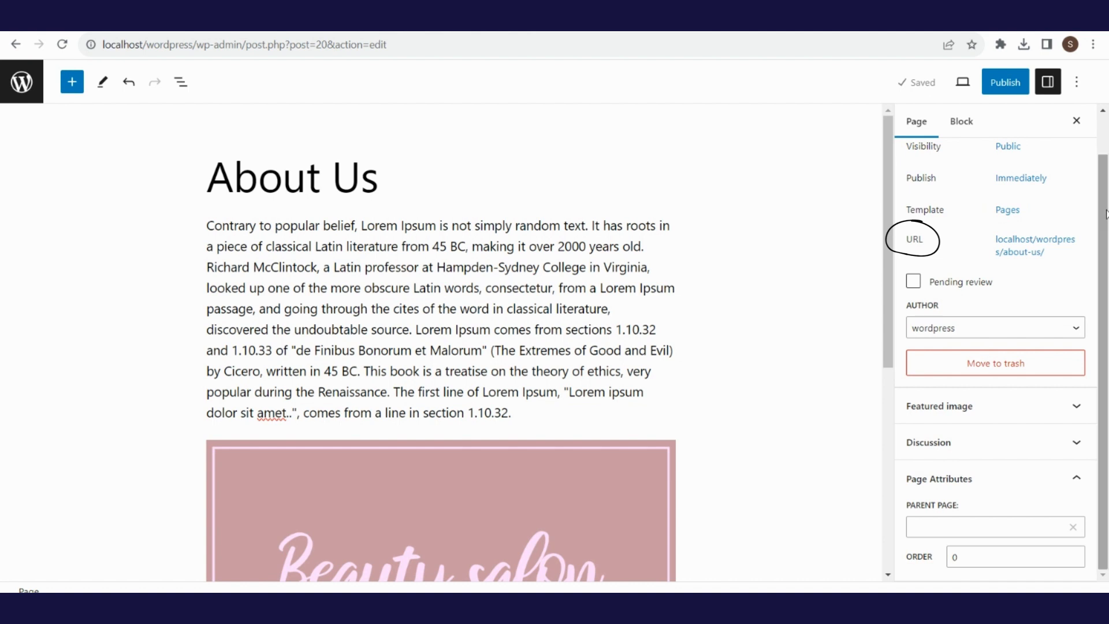
- Check the about-us permalink and preview the page on the site
click(1046, 253)
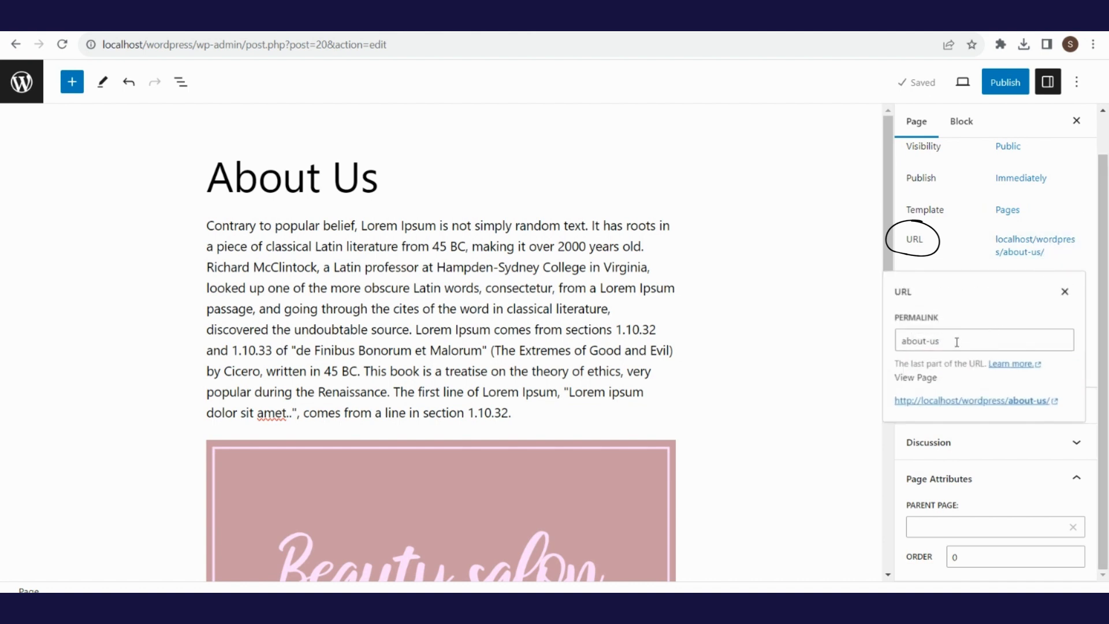
click(956, 402)
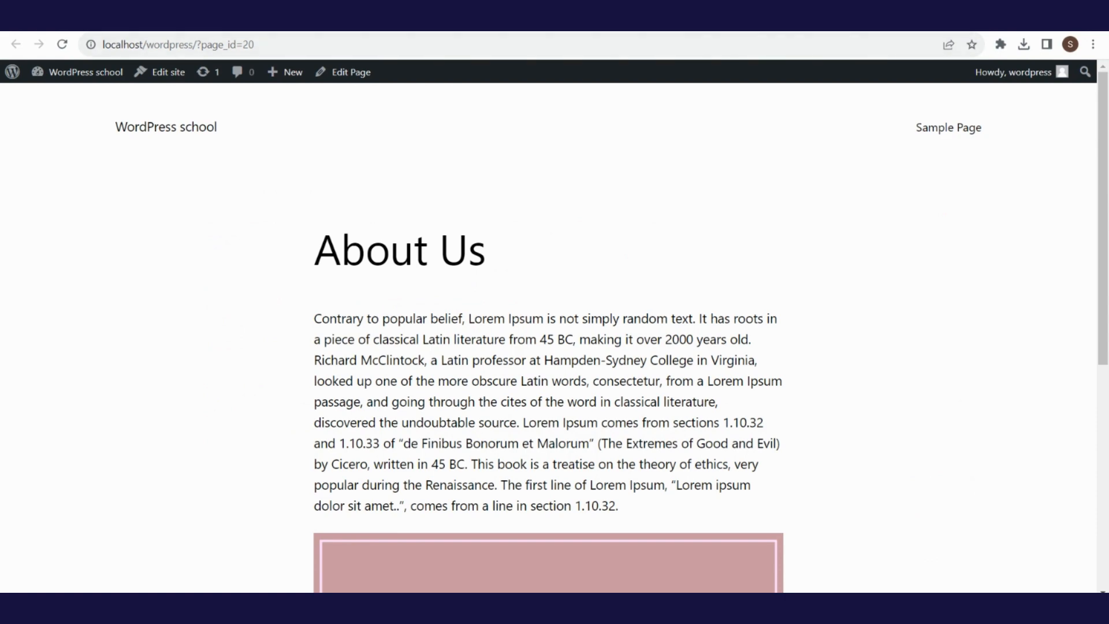
key(ctrl+shift+Tab)
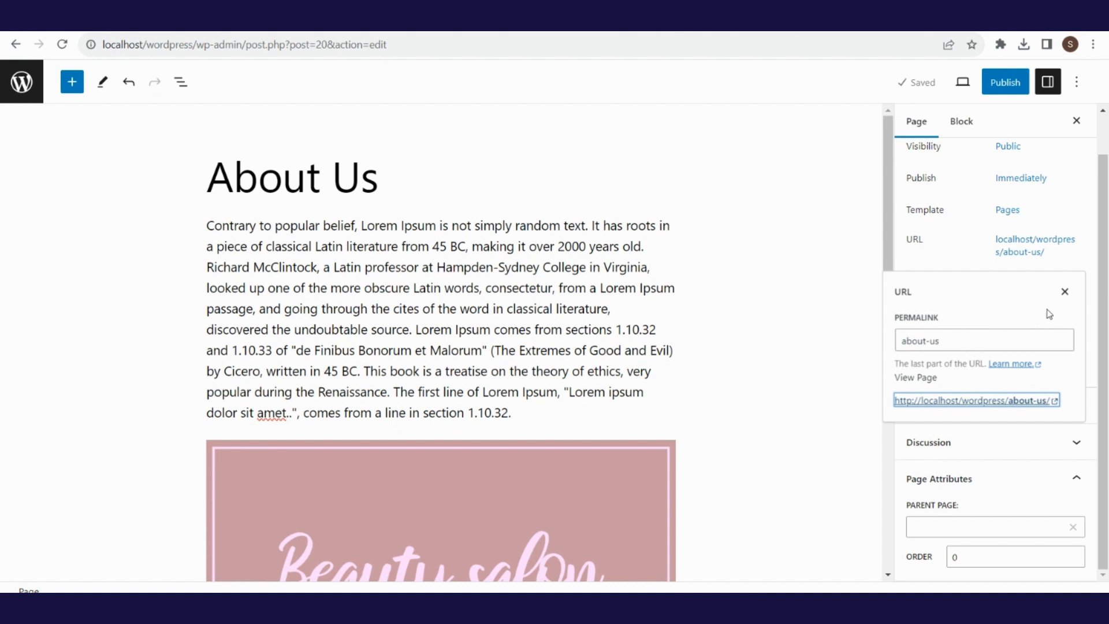
- Save About Us as pending review, then clear the Pending review option again
click(1065, 291)
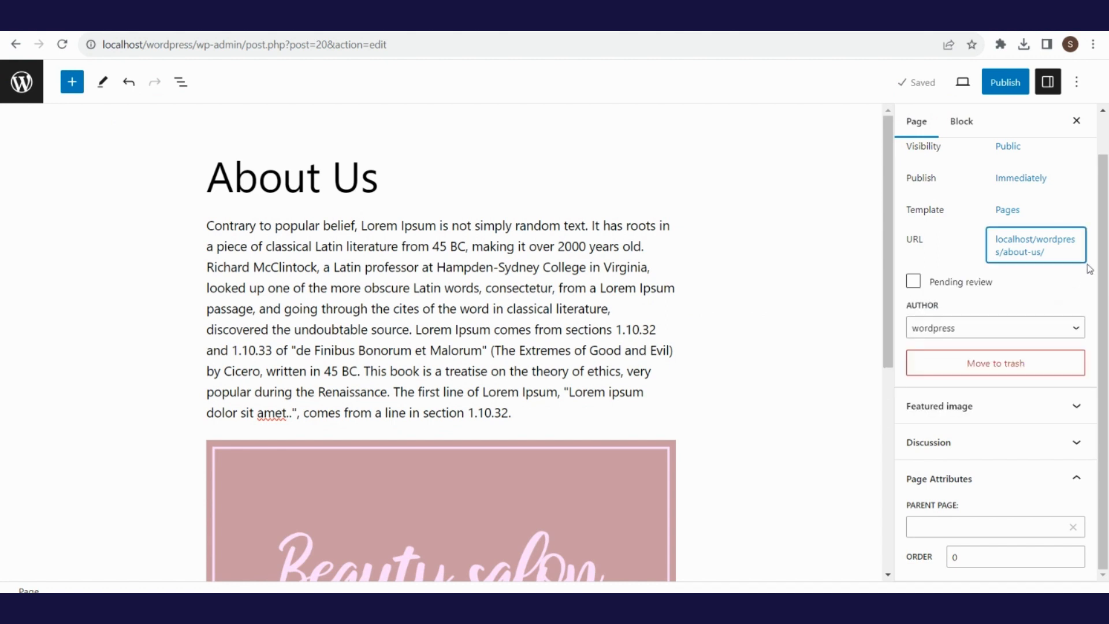
click(914, 282)
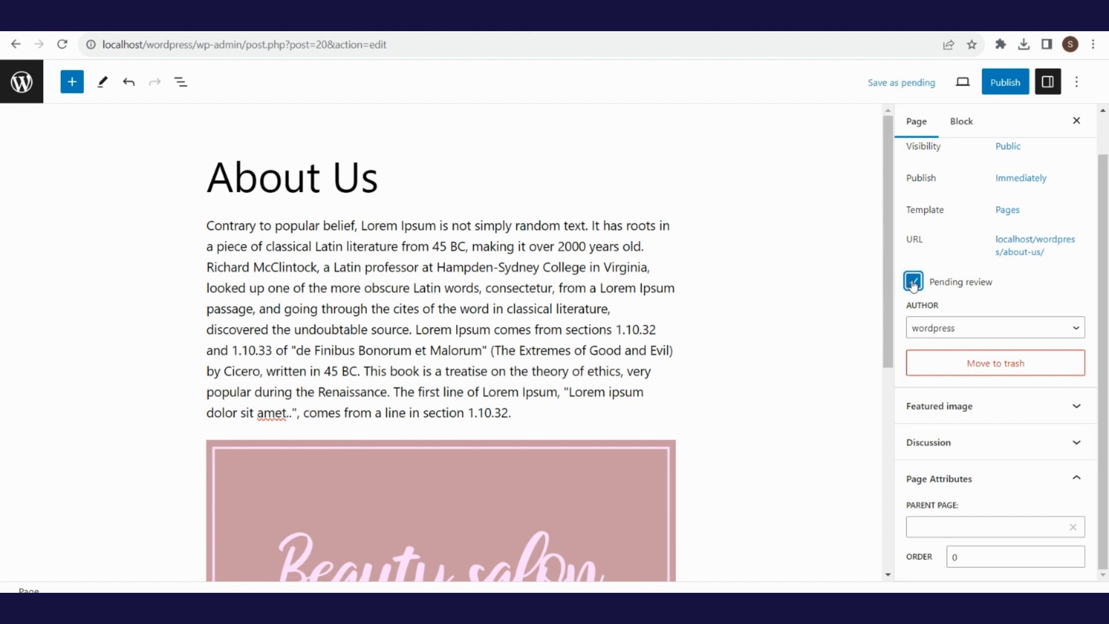
click(899, 85)
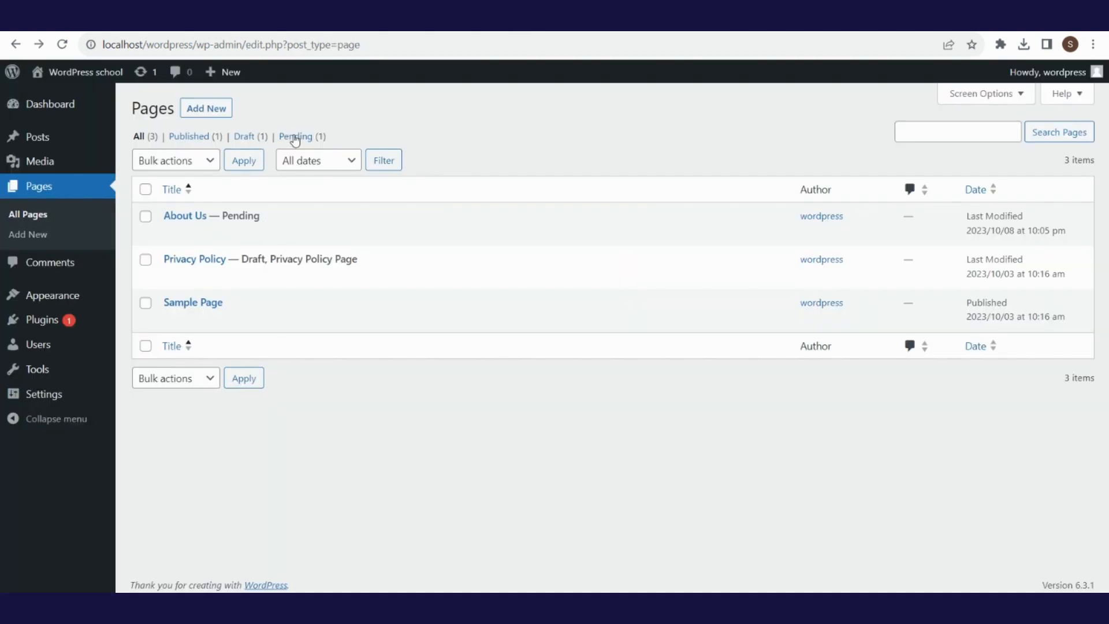
click(296, 138)
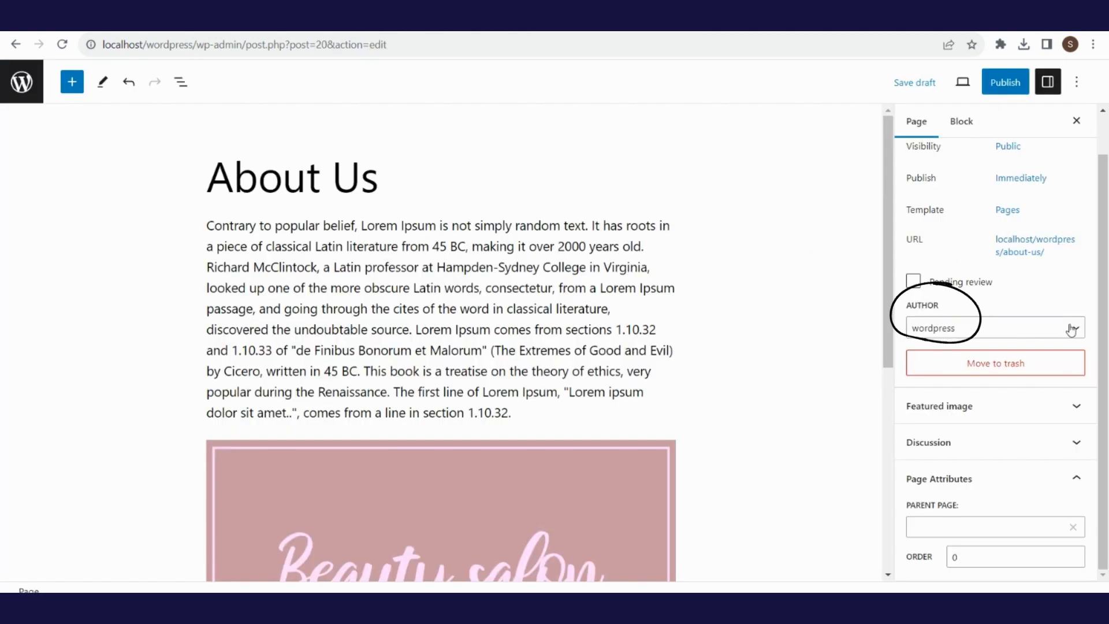
click(1072, 330)
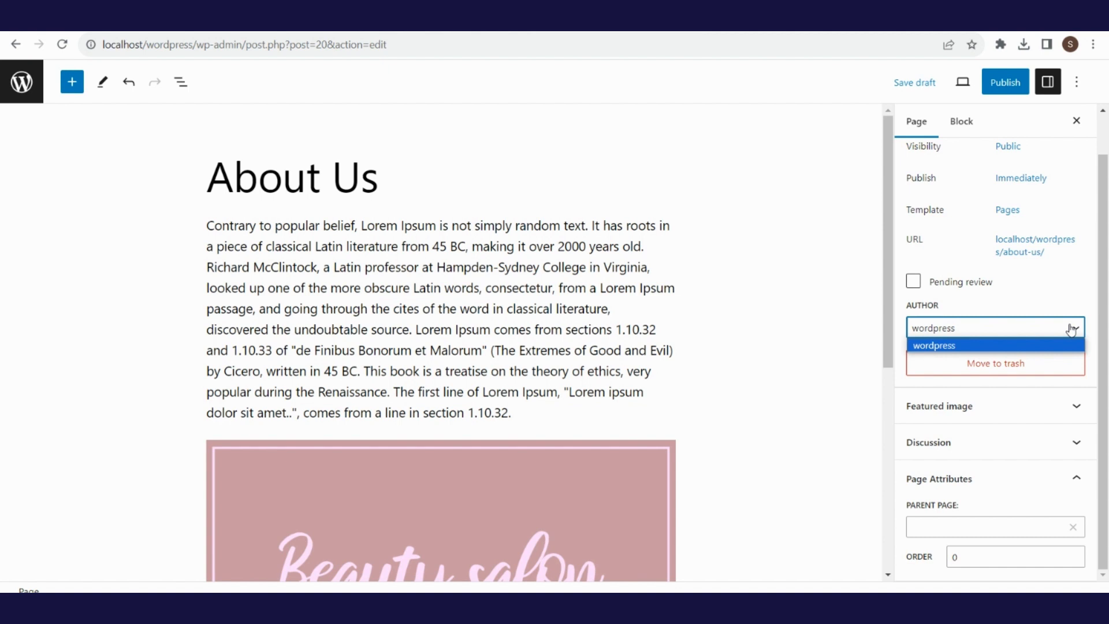
click(1073, 330)
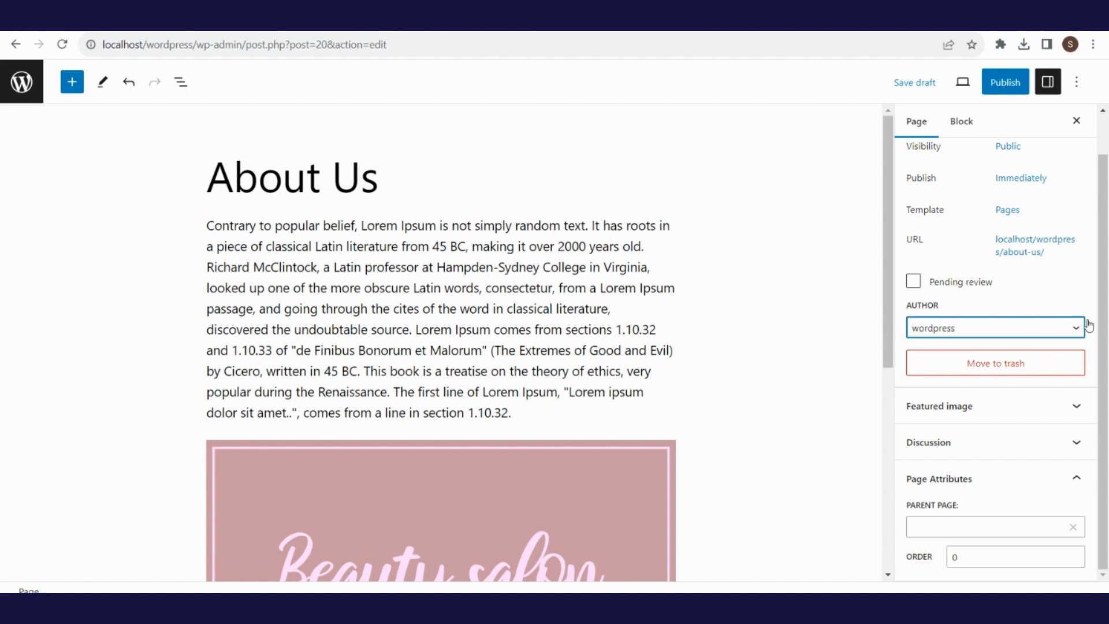
- Trash the About Us page, restore it from Trash, and reopen it from Drafts
click(1107, 248)
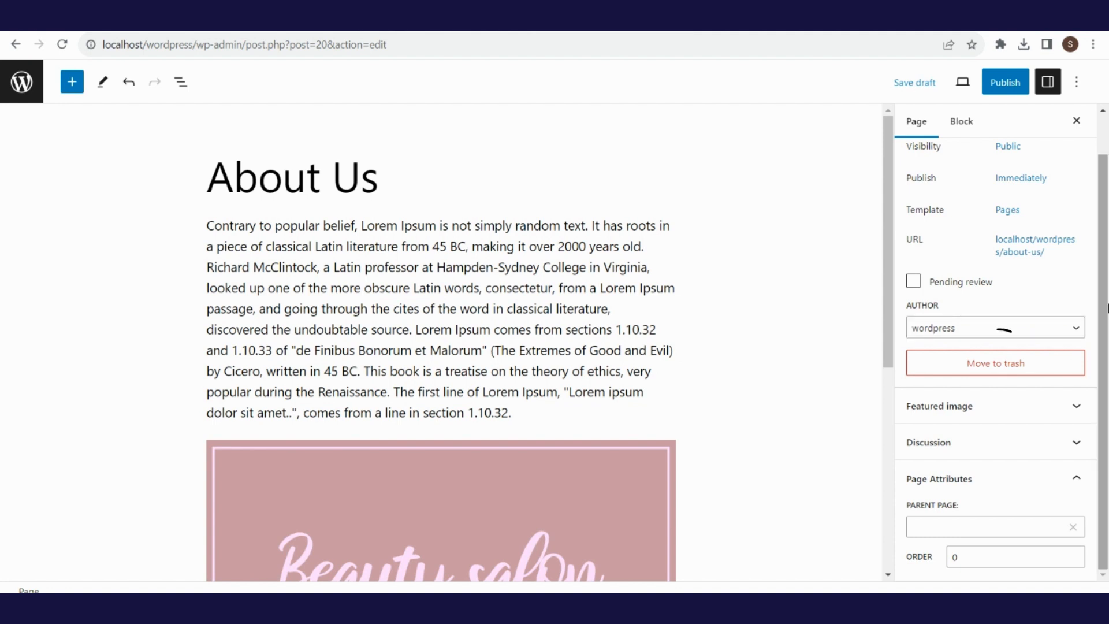
click(1033, 369)
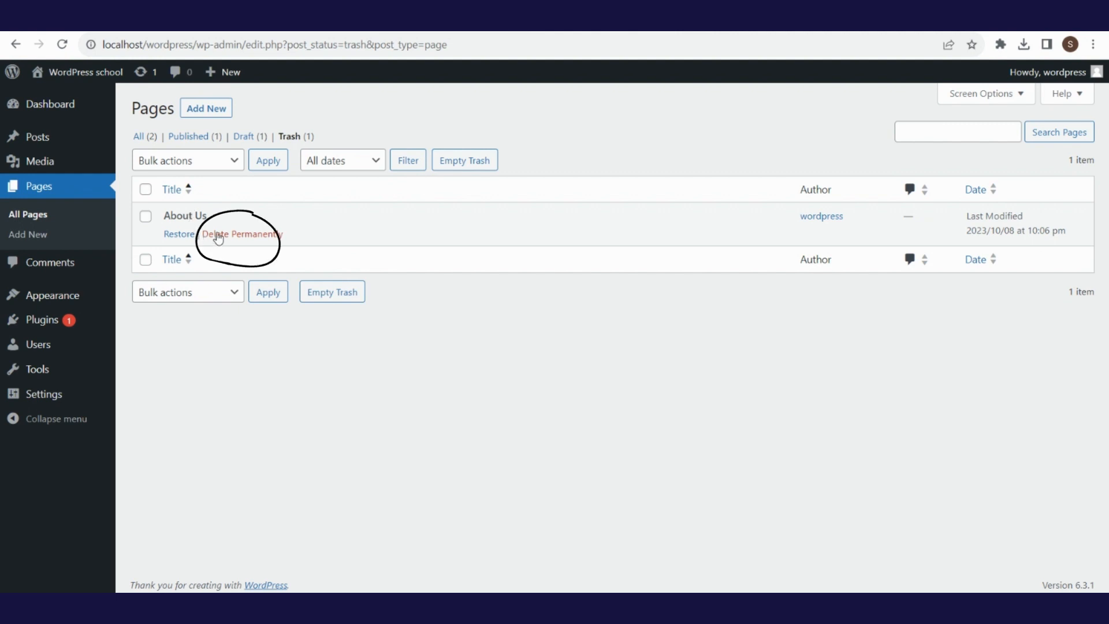
click(175, 240)
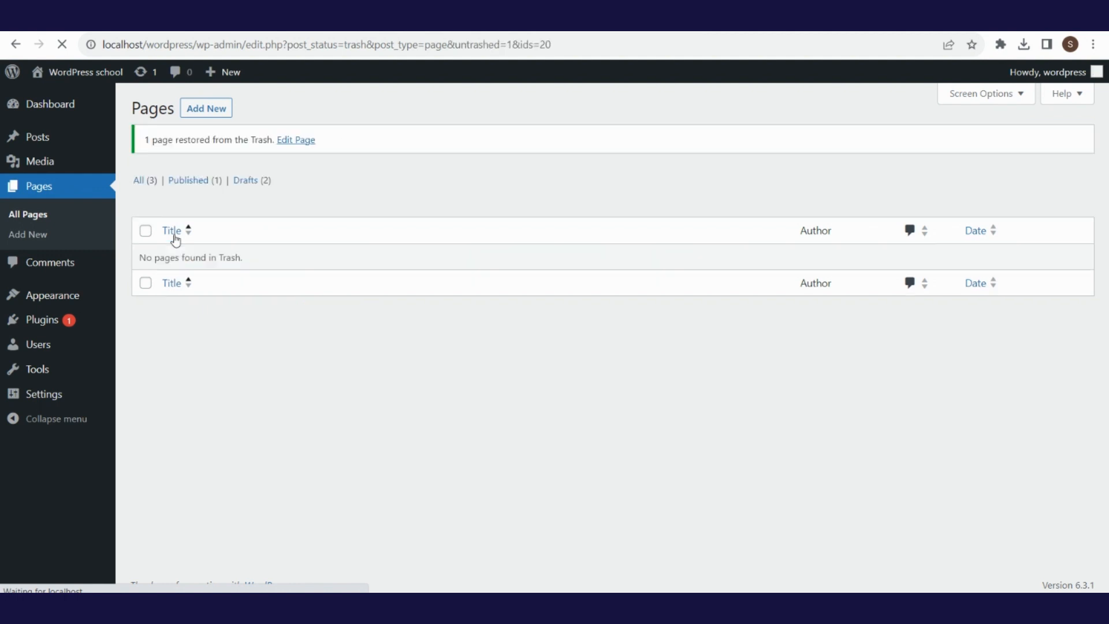
click(247, 182)
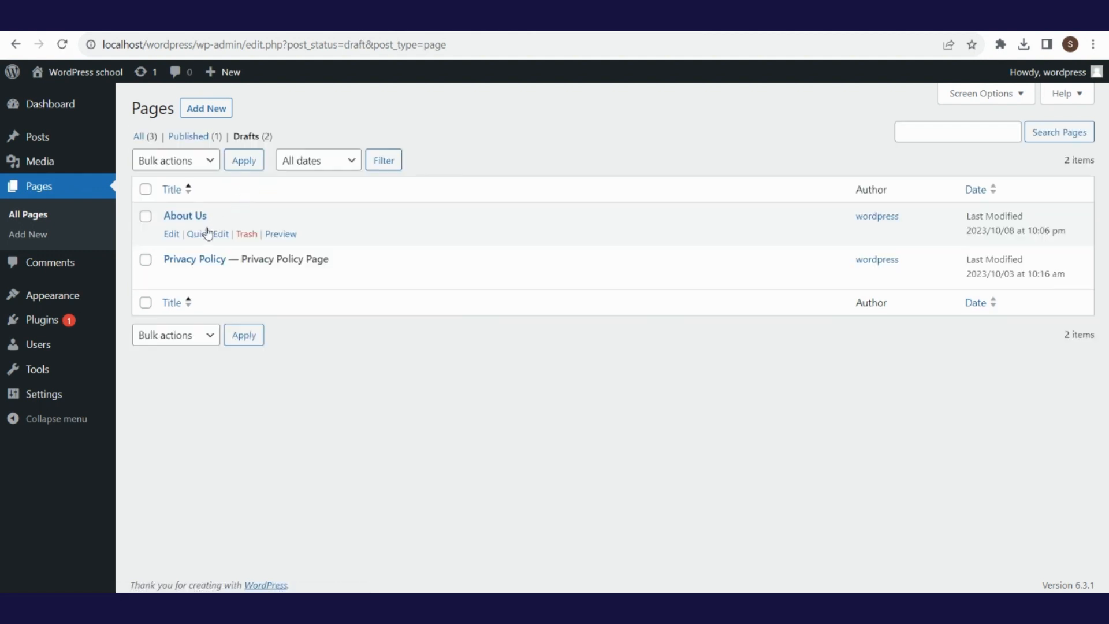
click(188, 220)
- Set beauty-salon.jpg from the Media Library as the About Us featured image
click(1078, 412)
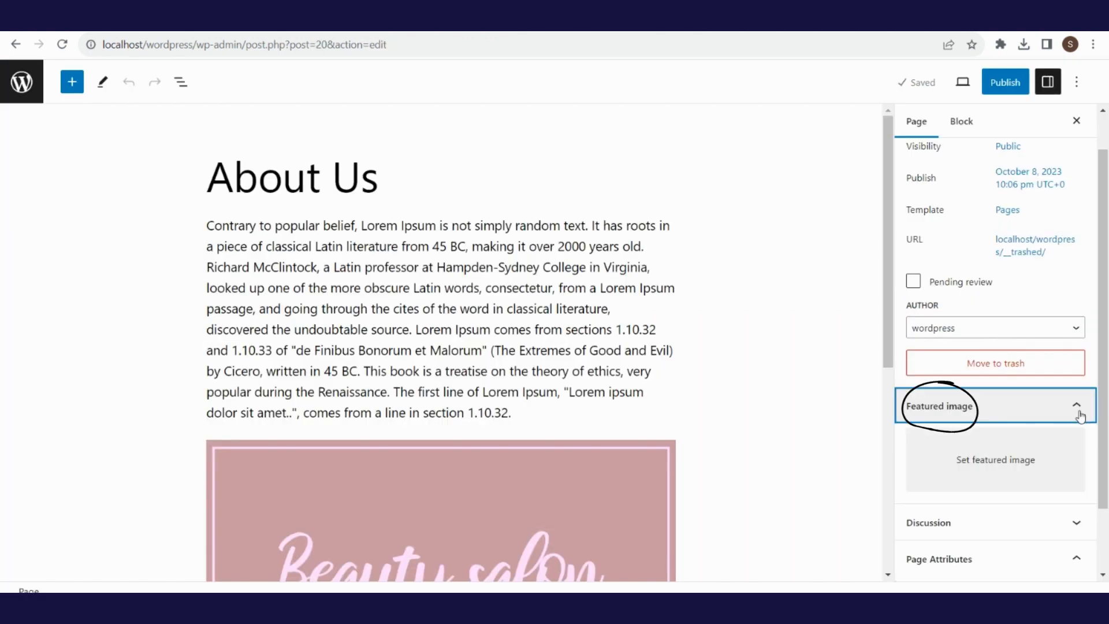
scroll(1029, 376, down, 2)
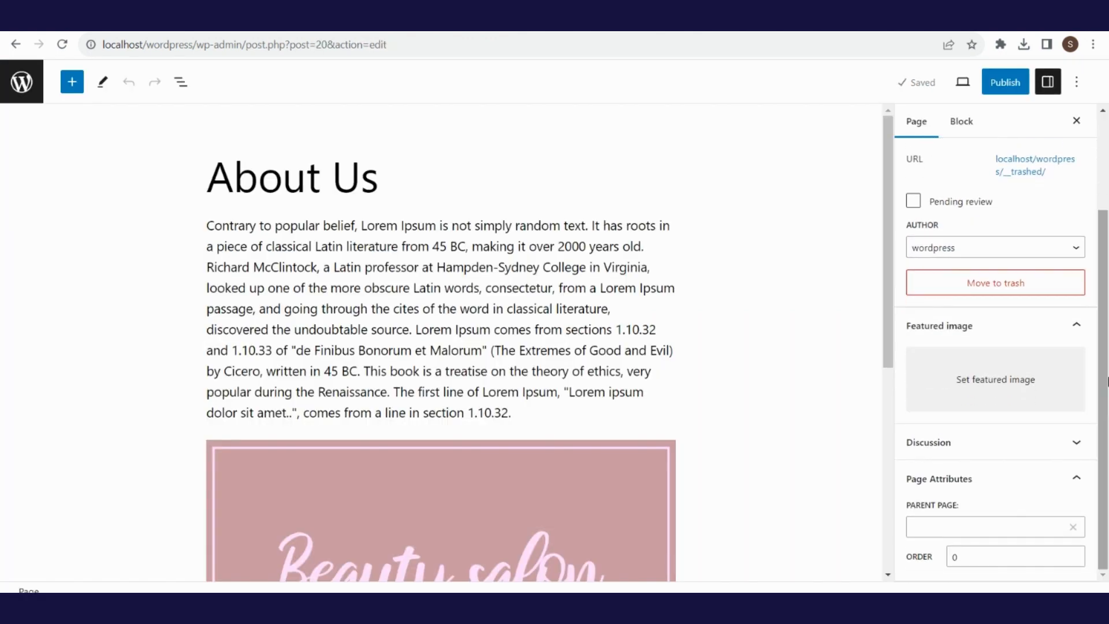
click(1022, 389)
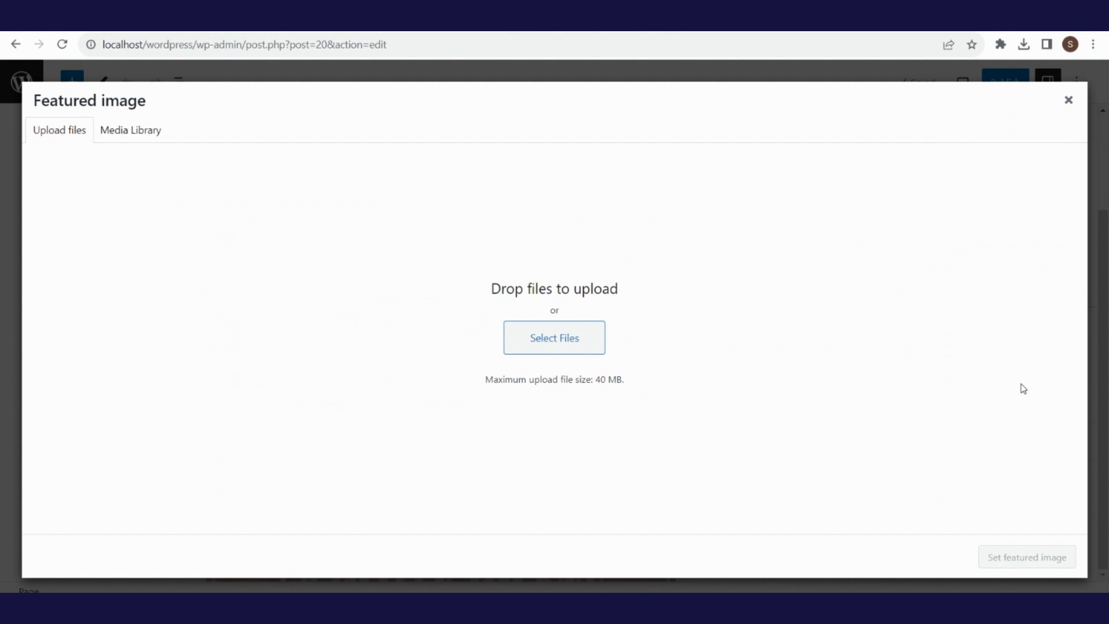
click(139, 135)
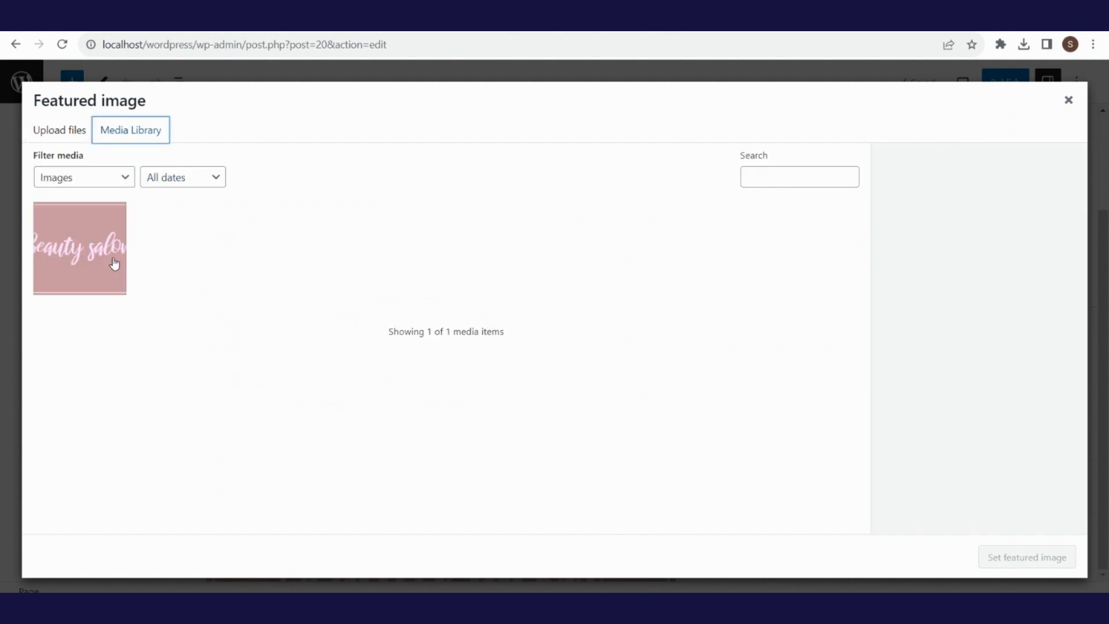
click(115, 264)
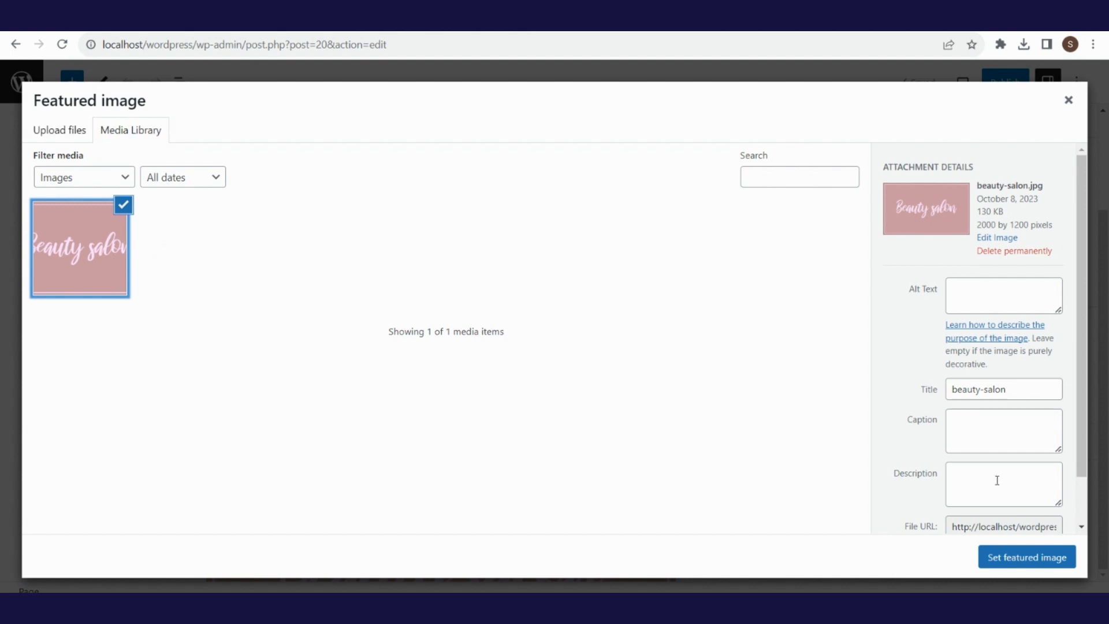
click(1051, 559)
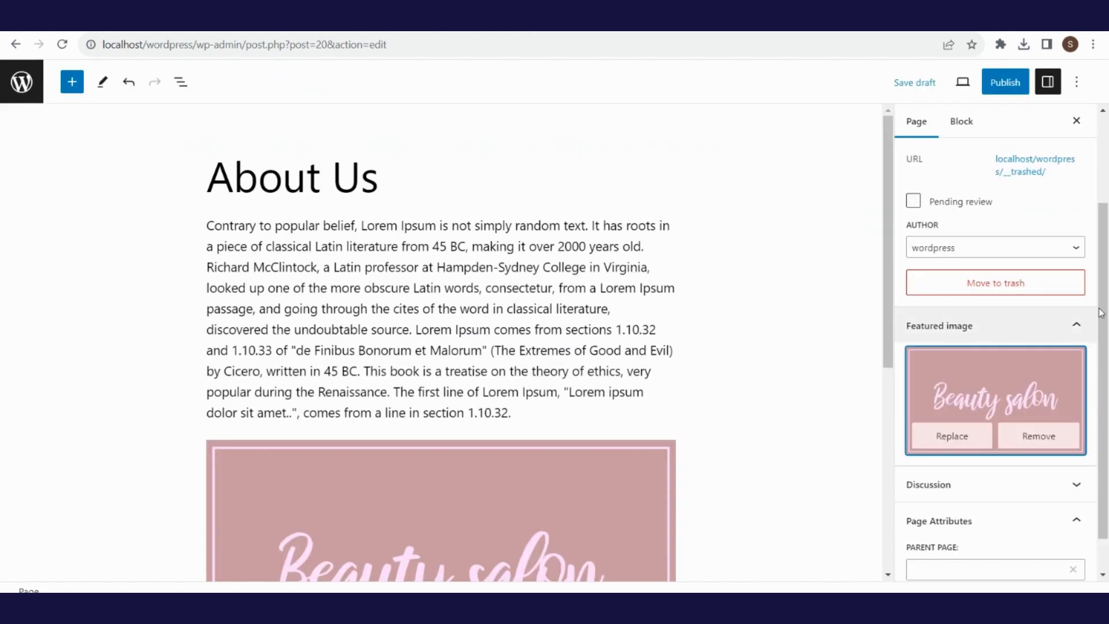
drag(1106, 290, 1108, 402)
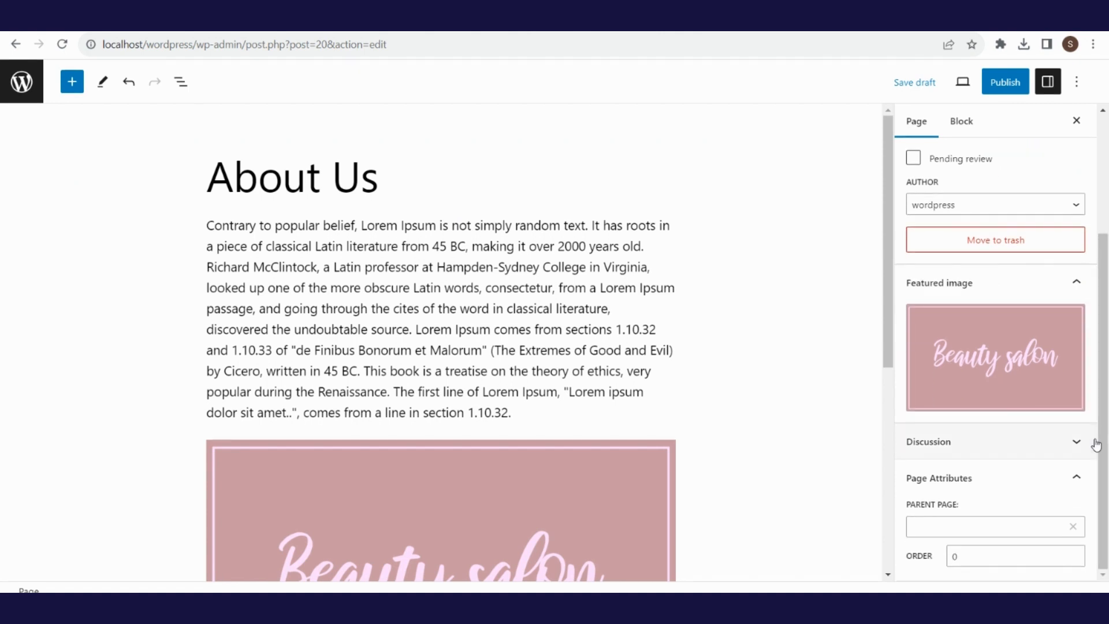
click(1077, 444)
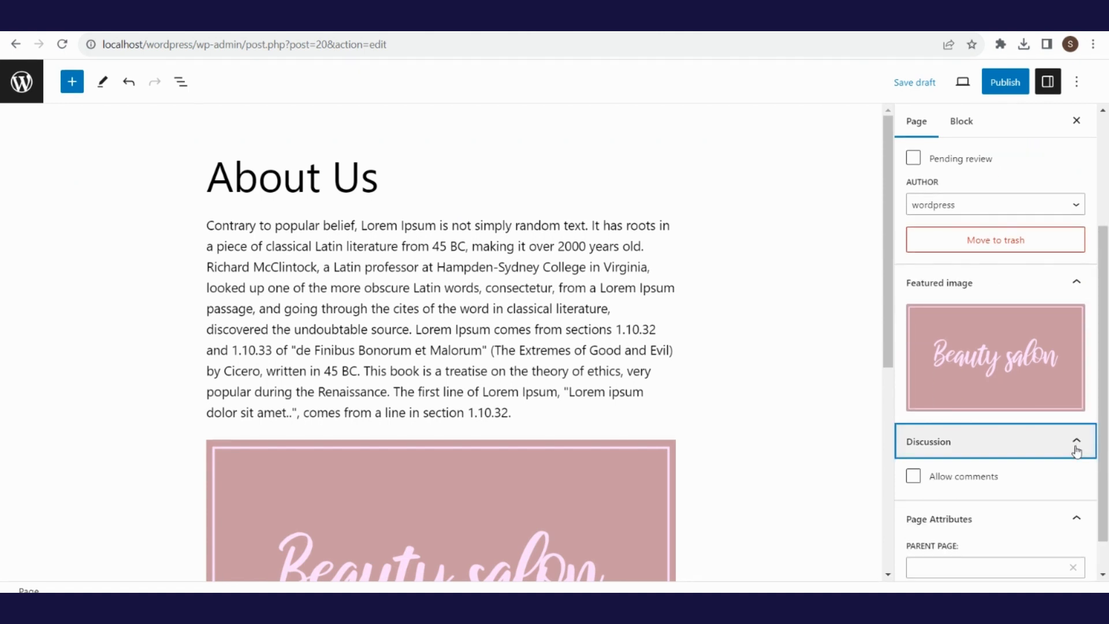
click(920, 483)
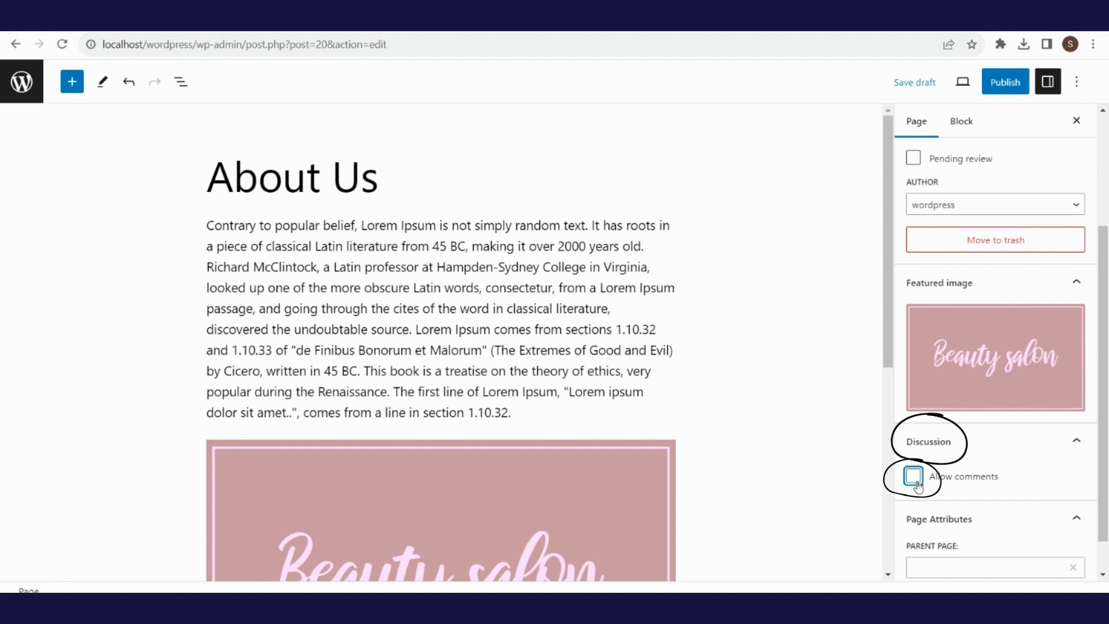
click(919, 484)
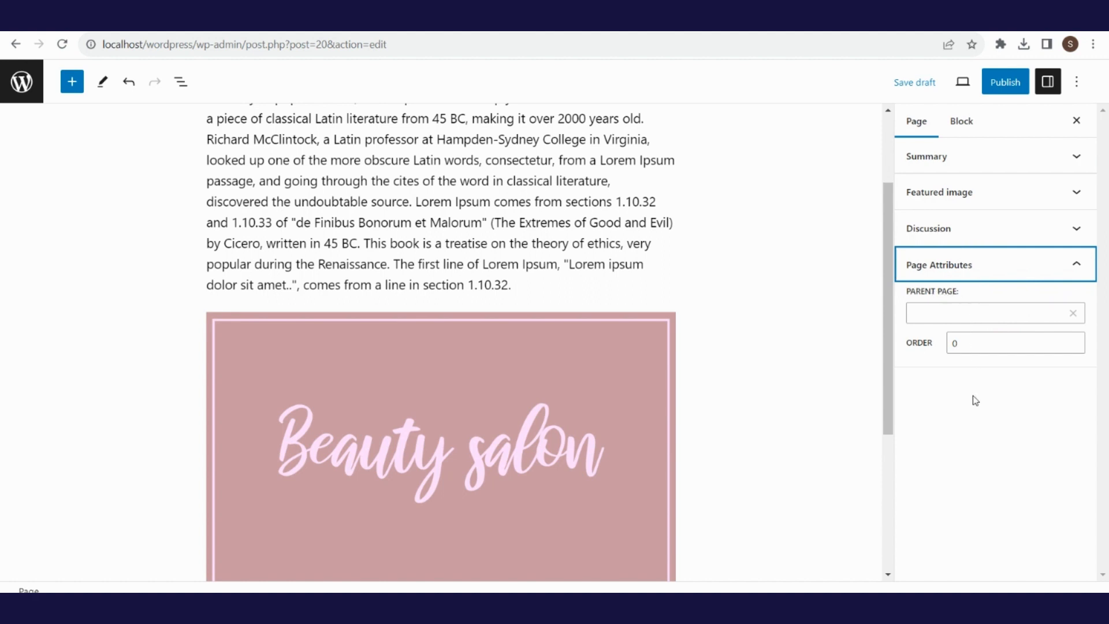
click(987, 313)
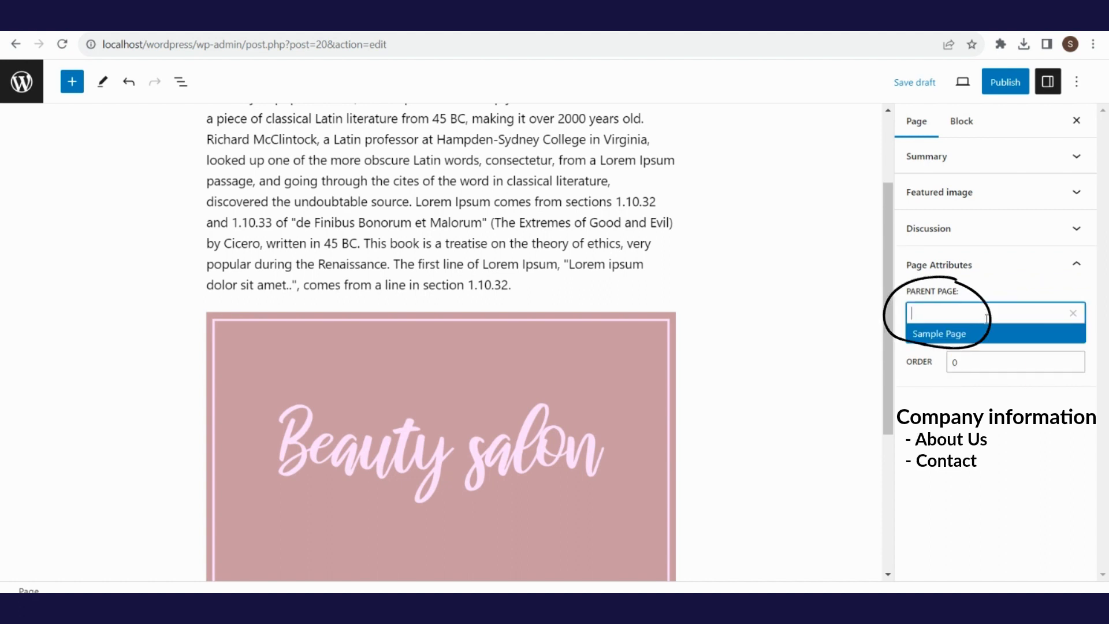
click(997, 422)
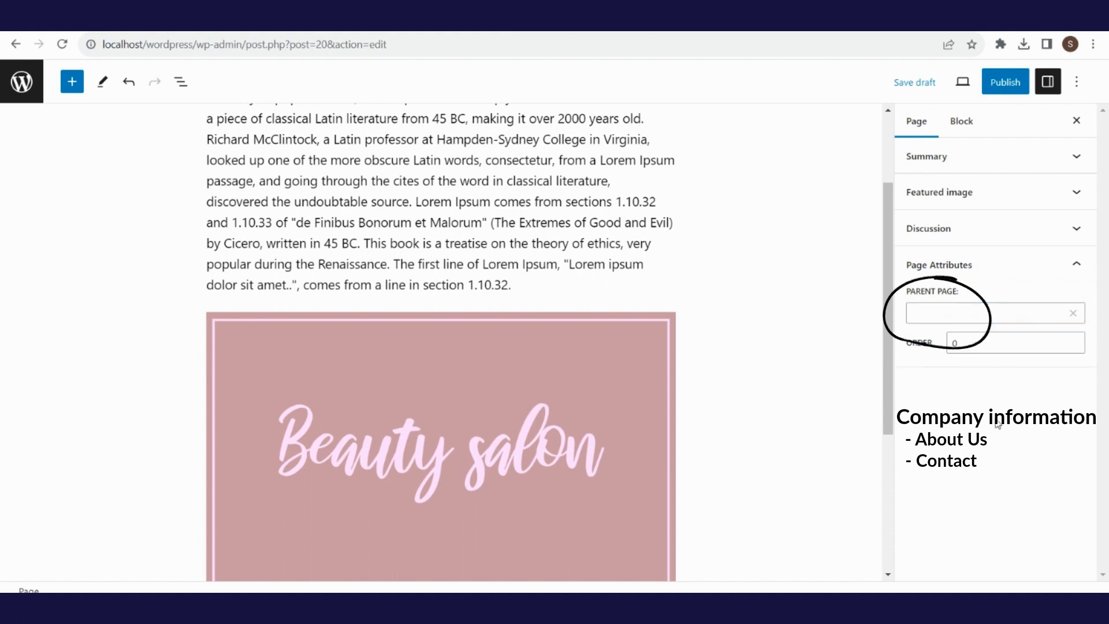
click(1078, 267)
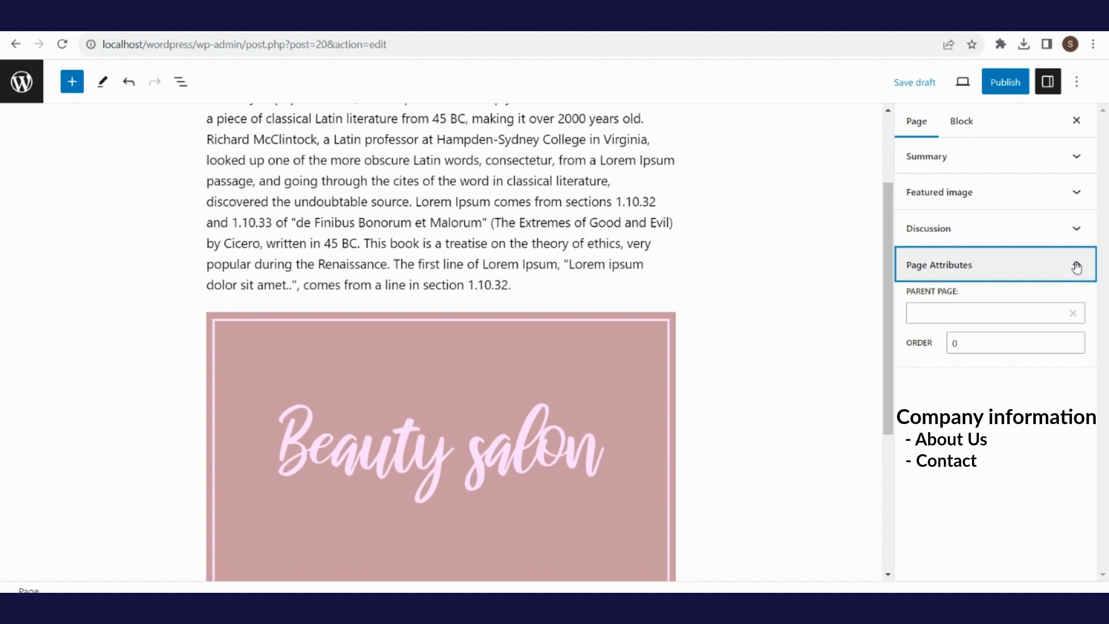
click(986, 313)
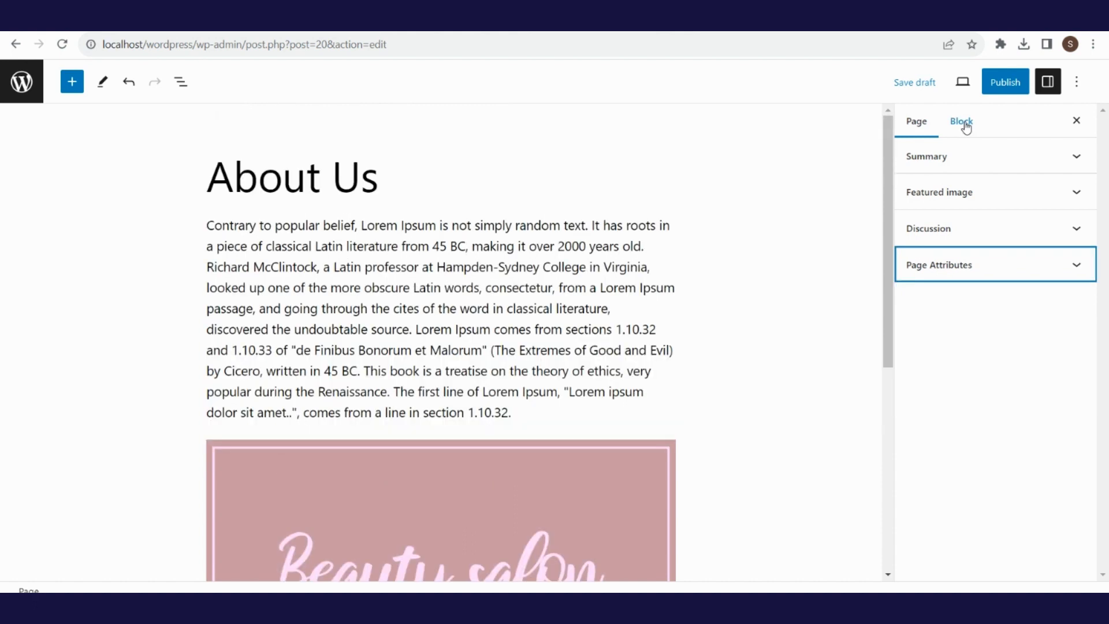
click(966, 126)
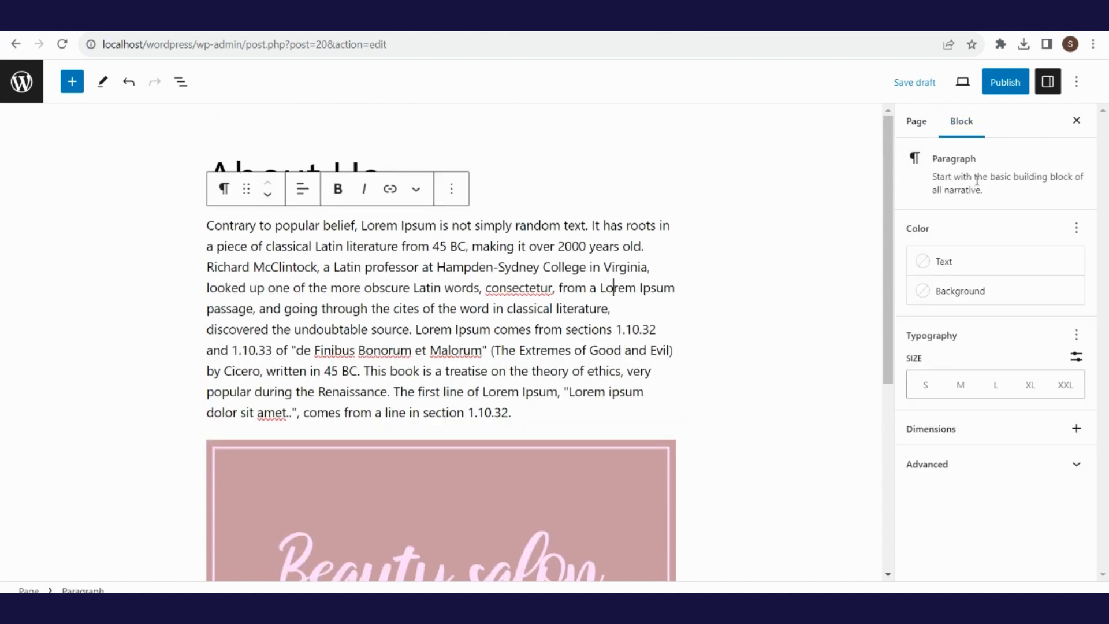
click(995, 265)
click(801, 390)
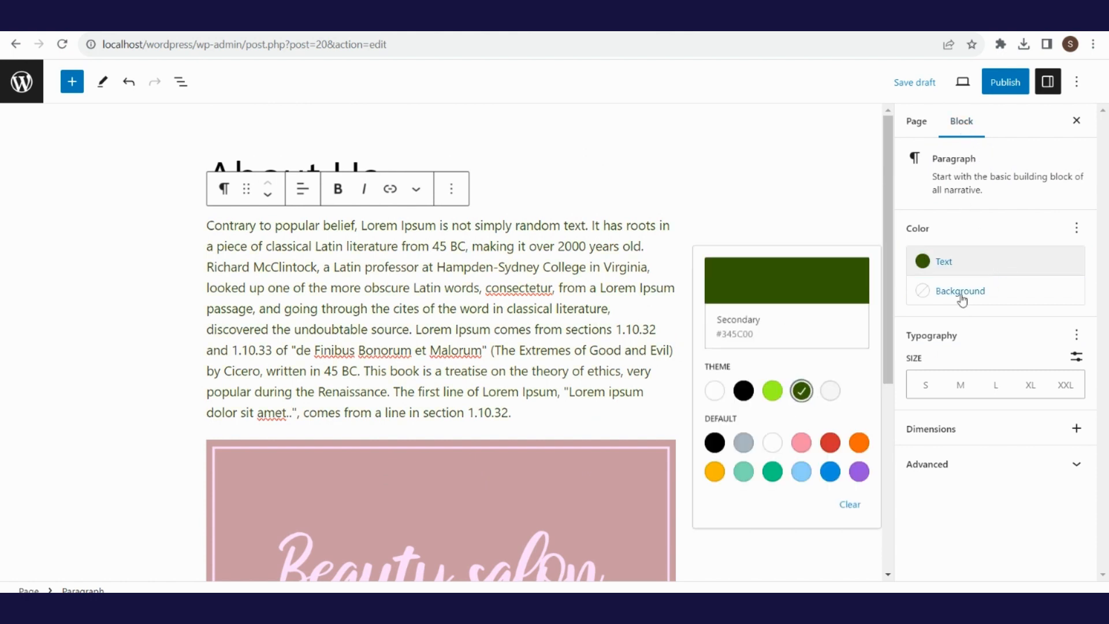
click(960, 291)
click(831, 507)
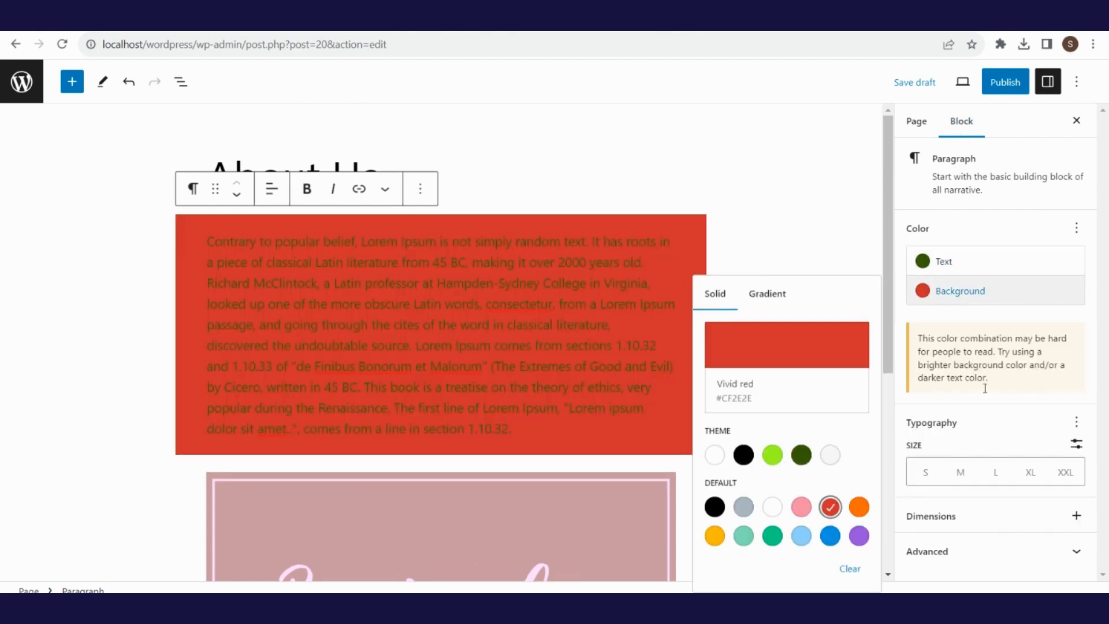
click(962, 485)
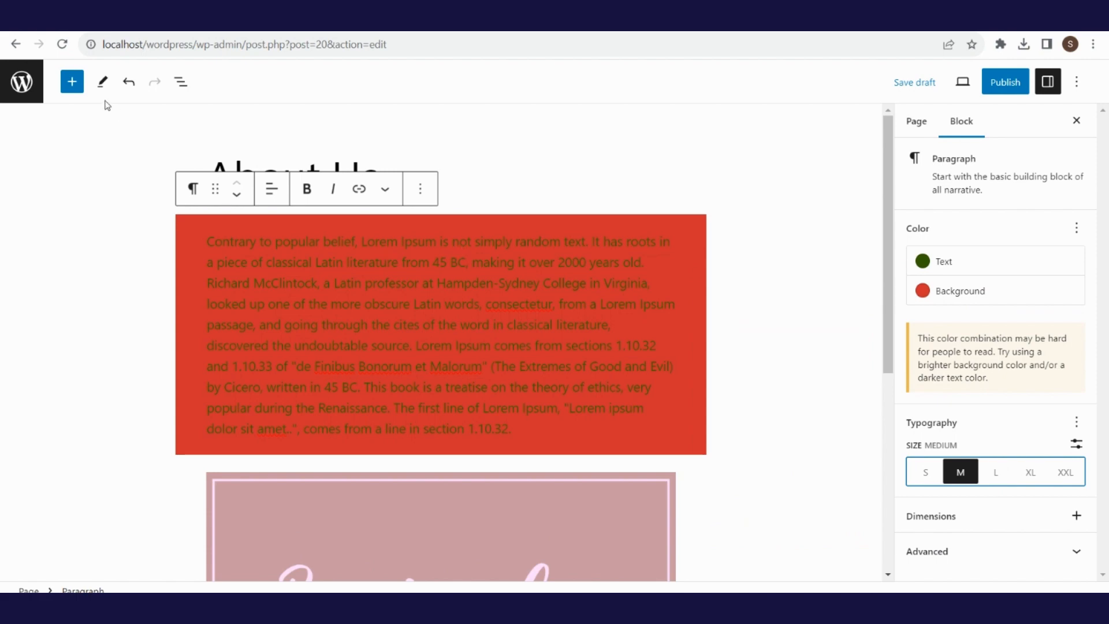
click(129, 84)
click(129, 84)
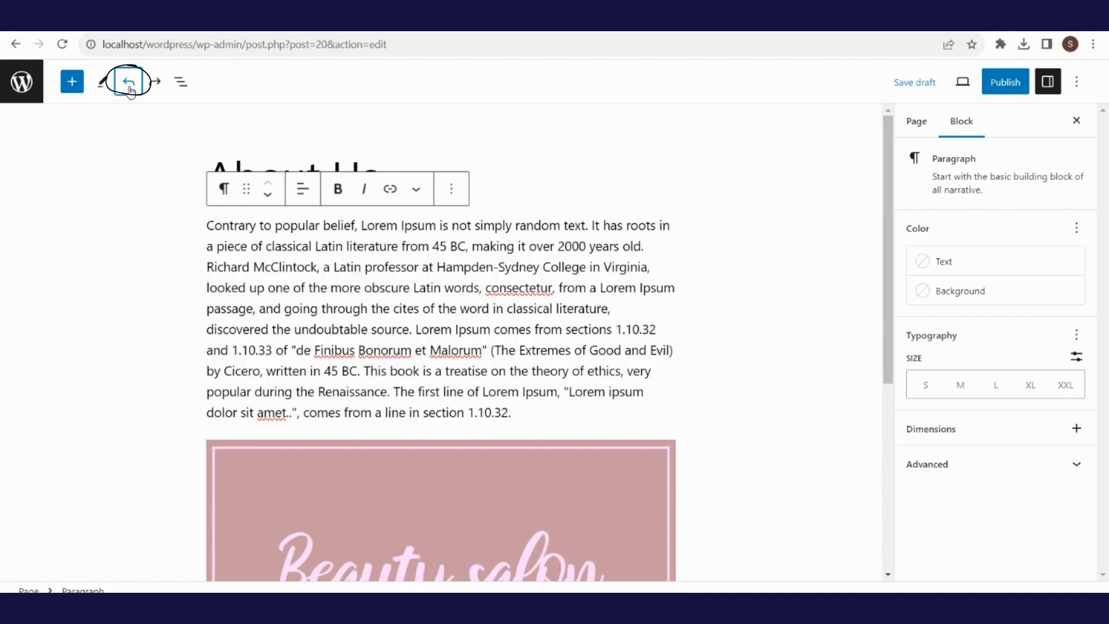
- Publish the About Us page and a new page titled 'Gallery'
click(1008, 87)
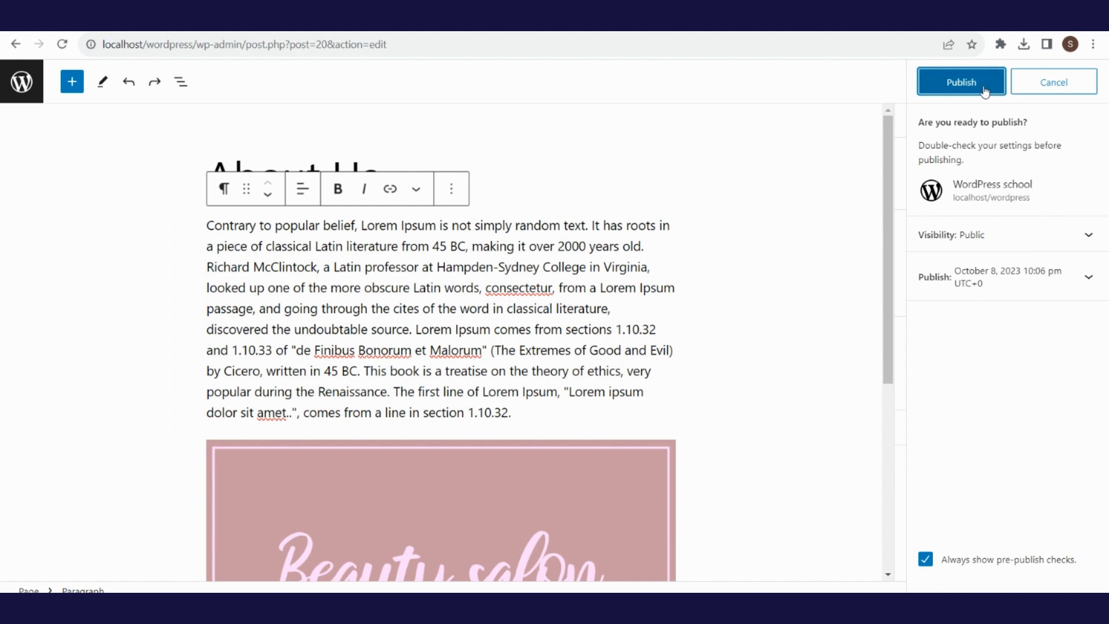
click(985, 91)
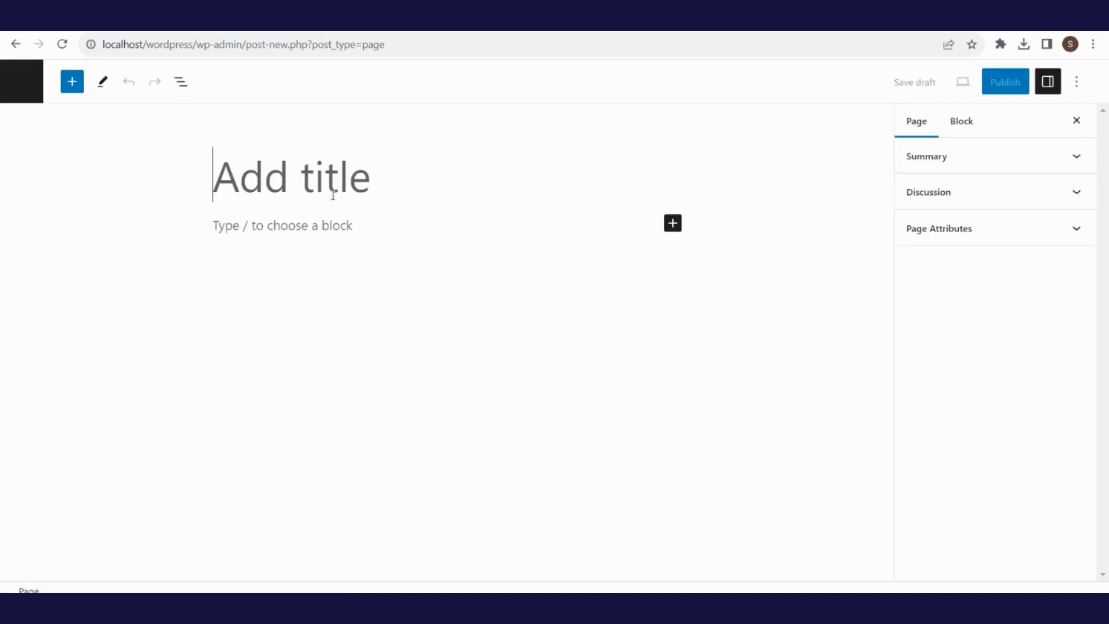
text(Gallery)
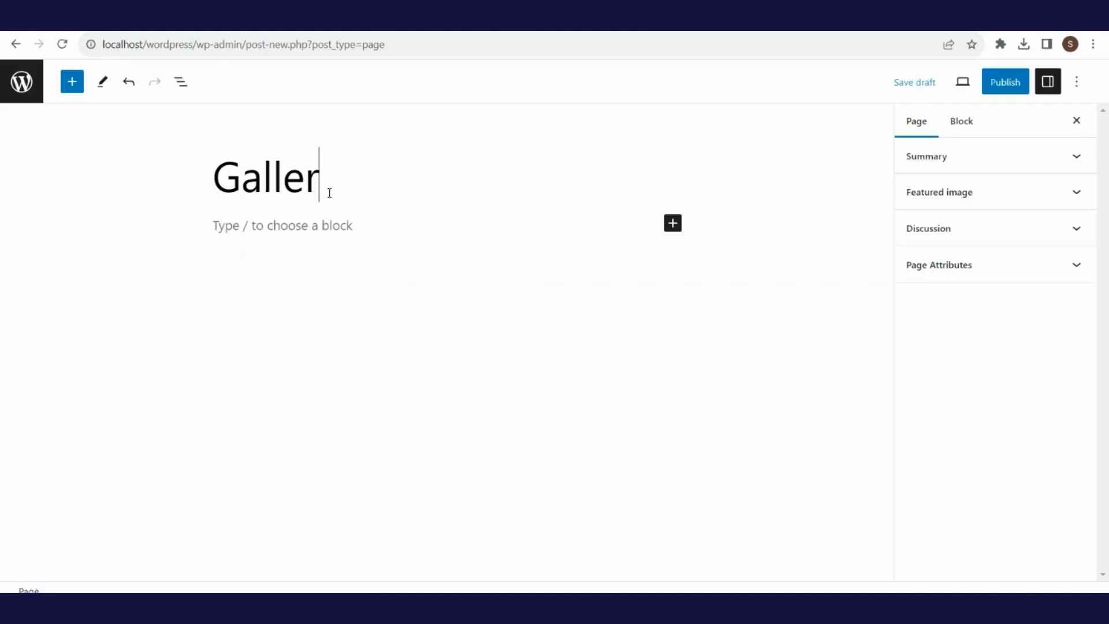
click(1017, 85)
click(962, 85)
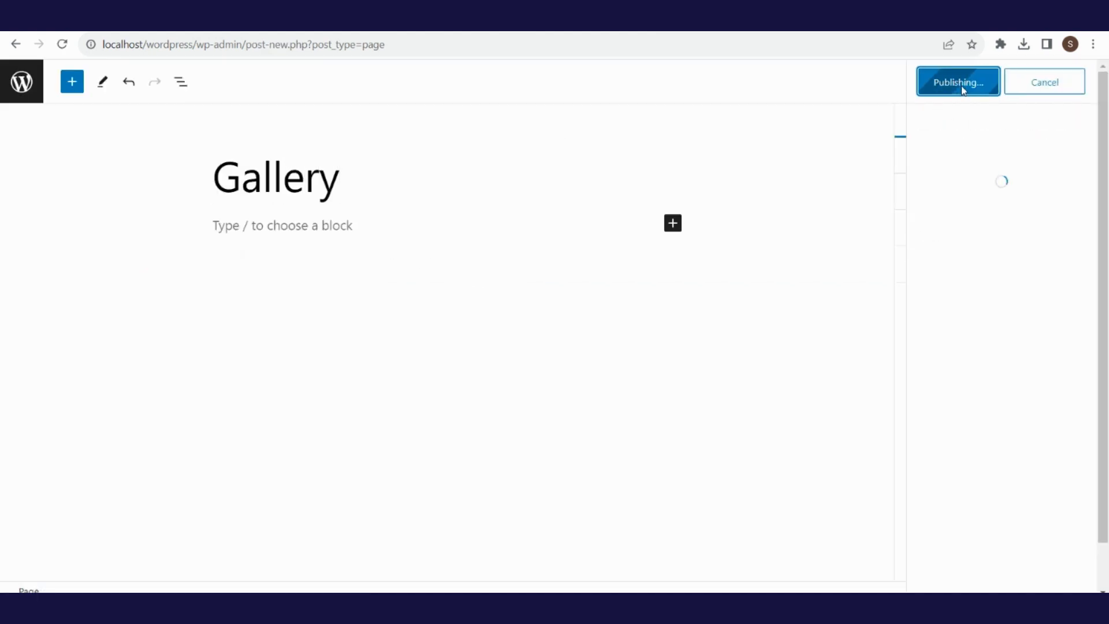
- Create and publish a new page titled 'Contact'
click(15, 44)
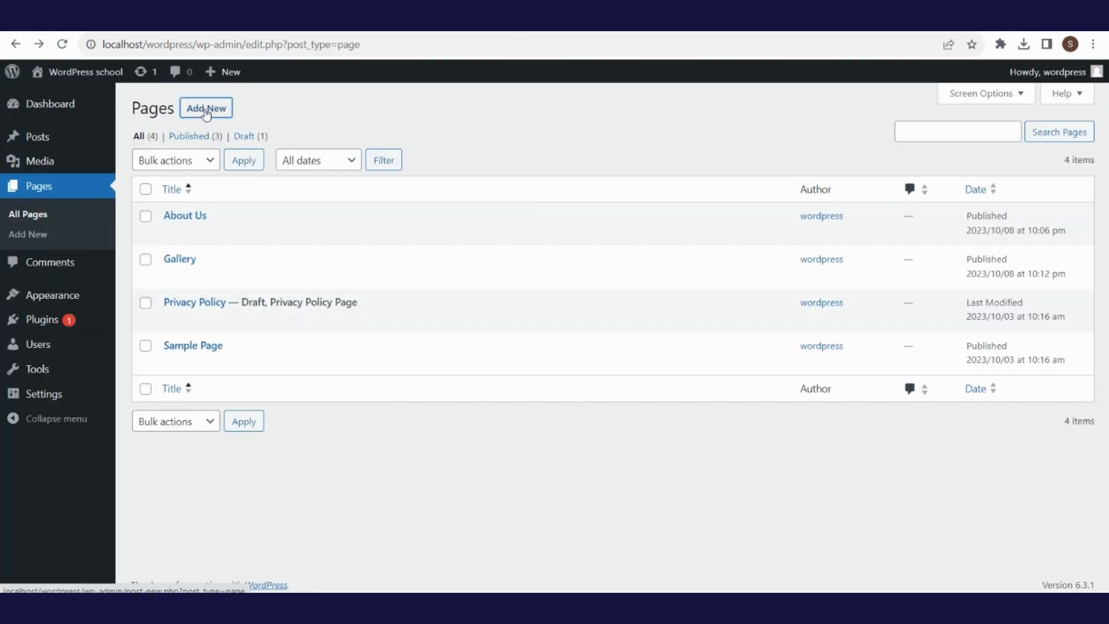
text(C)
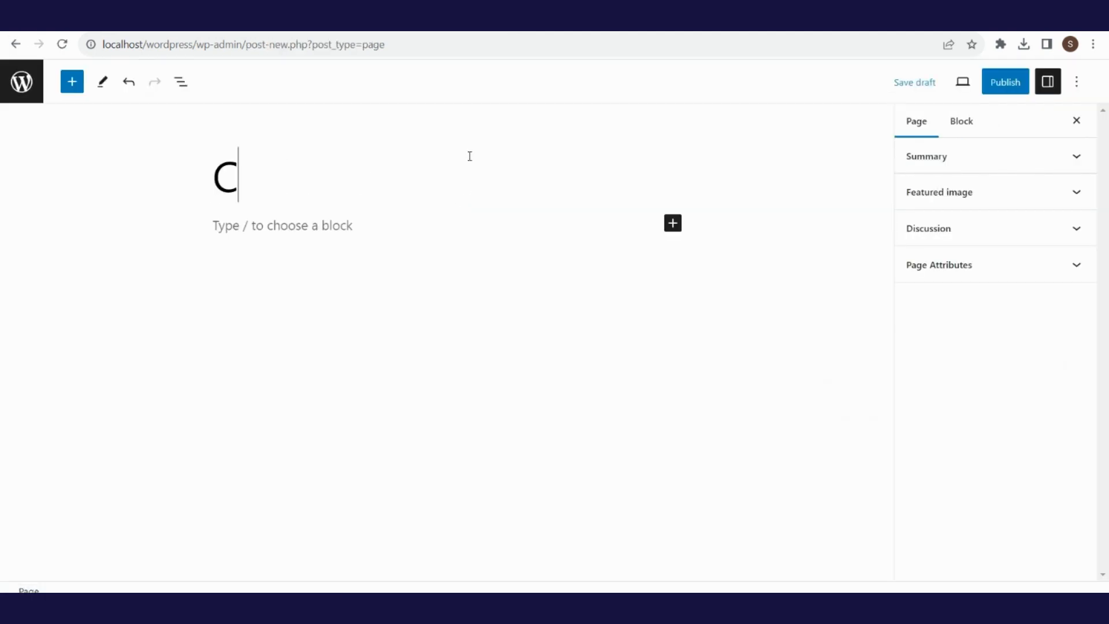
text(ontact)
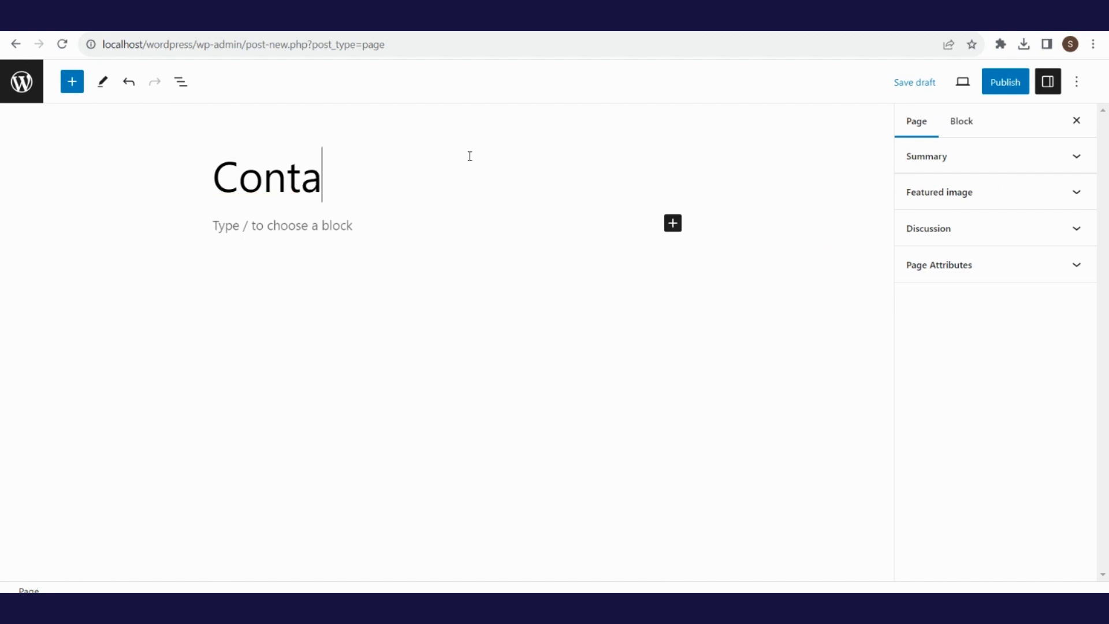
click(1010, 84)
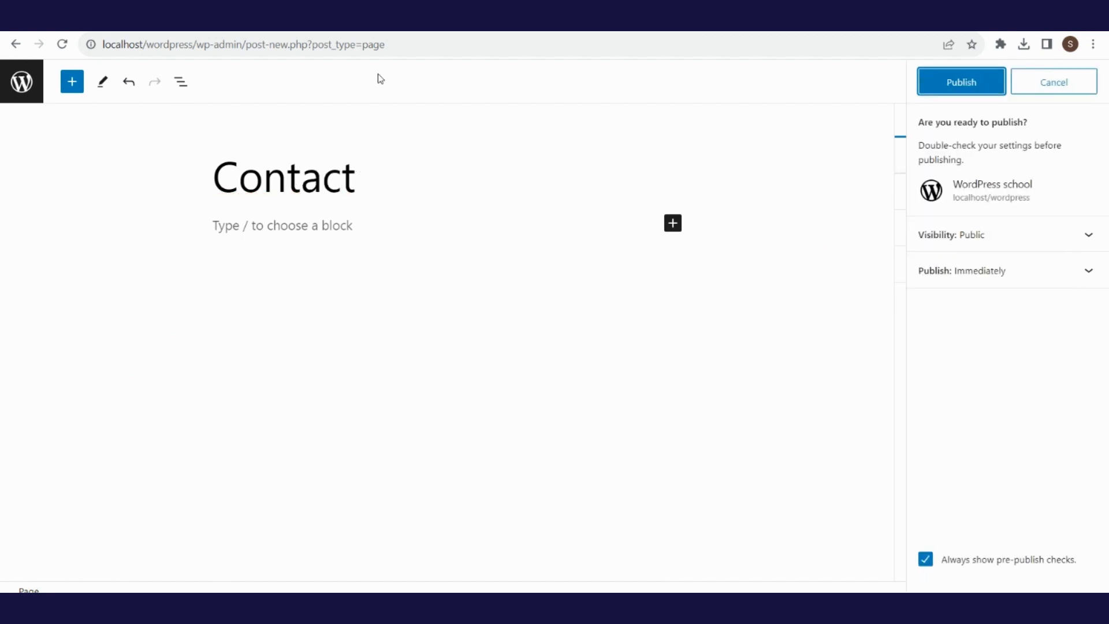
click(973, 84)
click(16, 43)
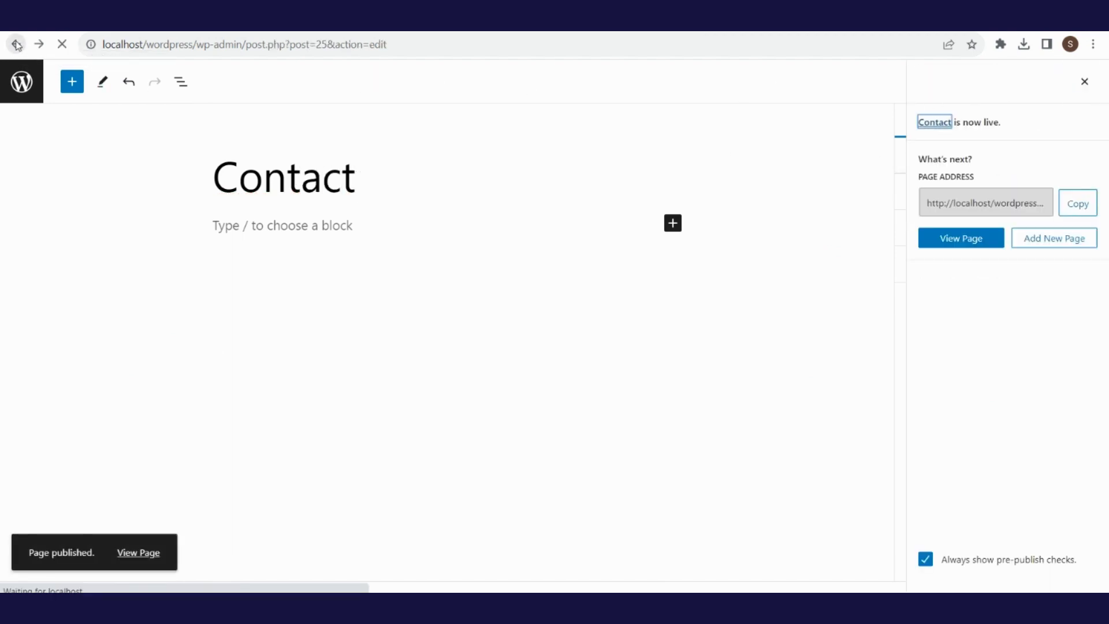
- Trash Sample Page, delete it permanently from the Trash, and return to all pages
click(247, 407)
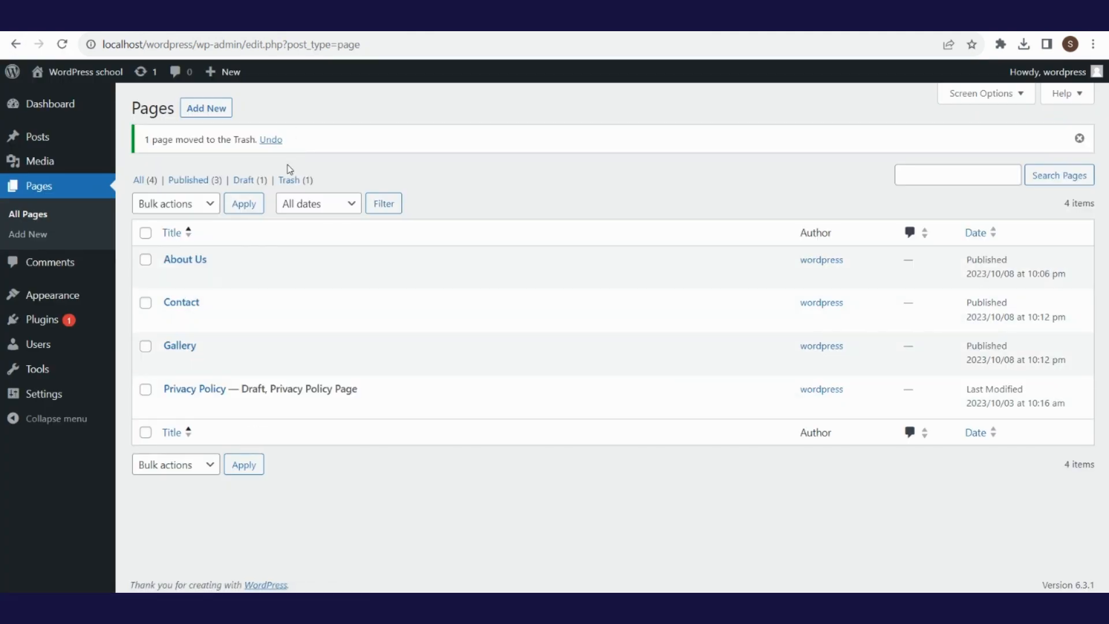
click(291, 182)
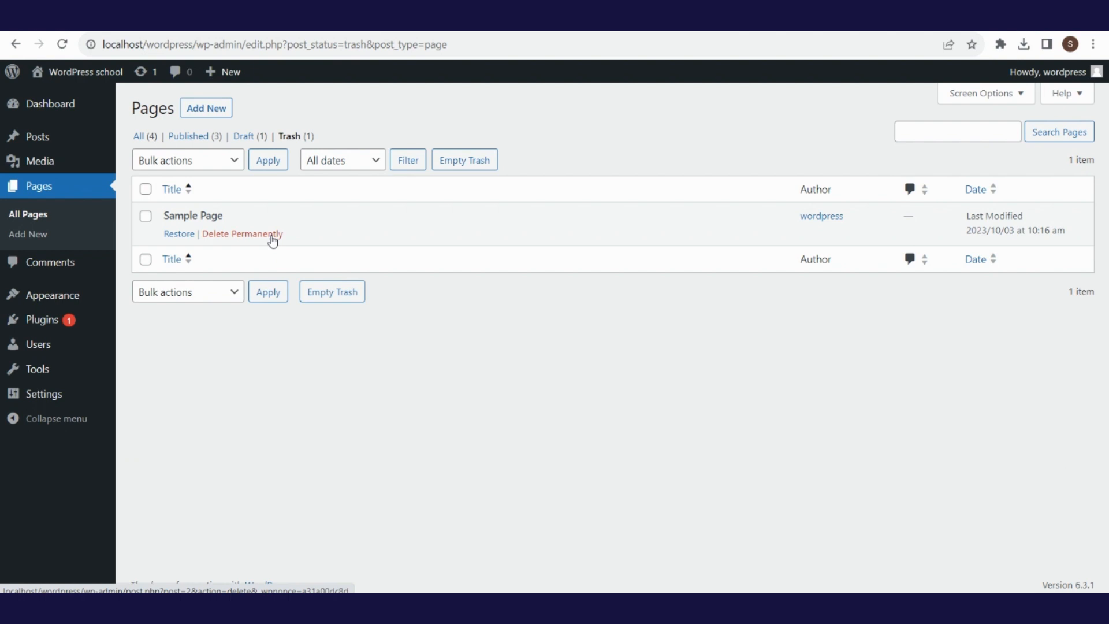
click(272, 238)
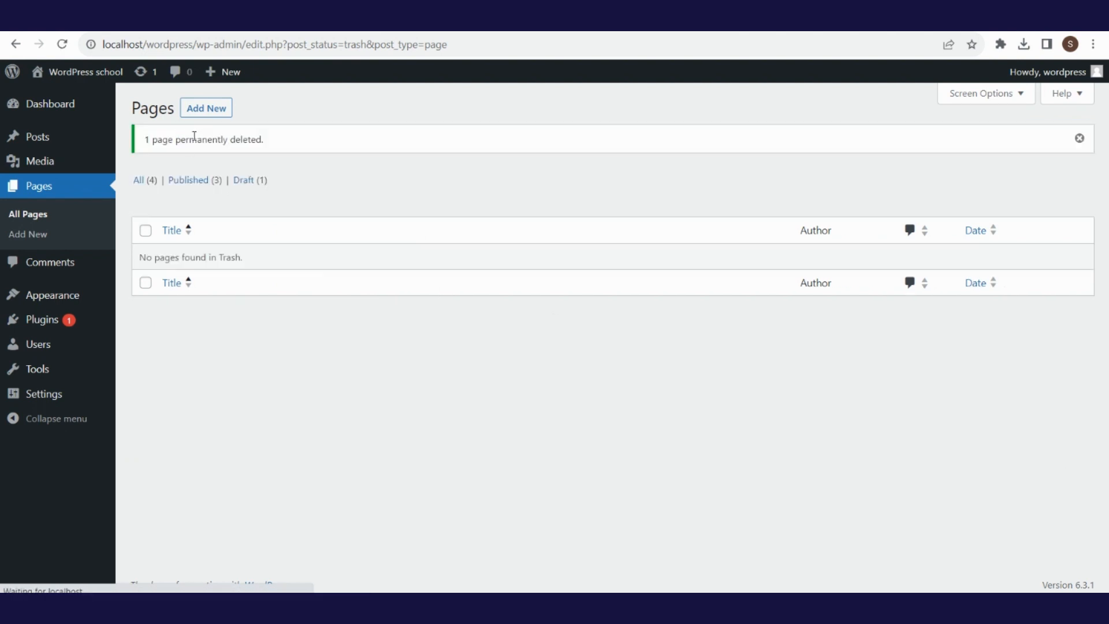
click(150, 184)
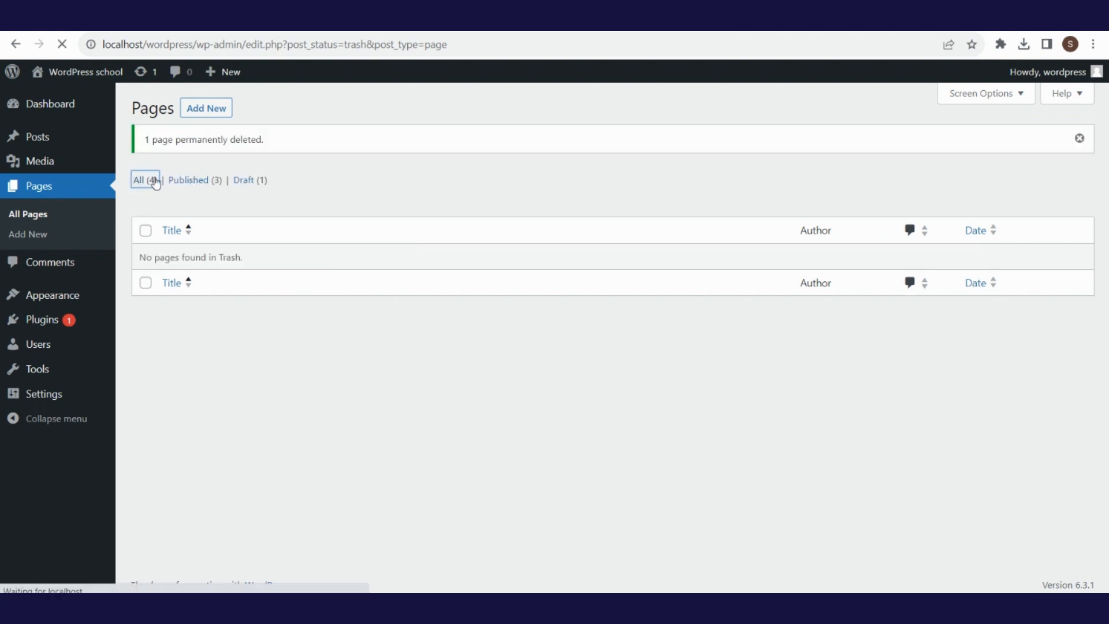
- Visit the live site and browse its Contact and Gallery pages from the menu
mouse_move(86, 72)
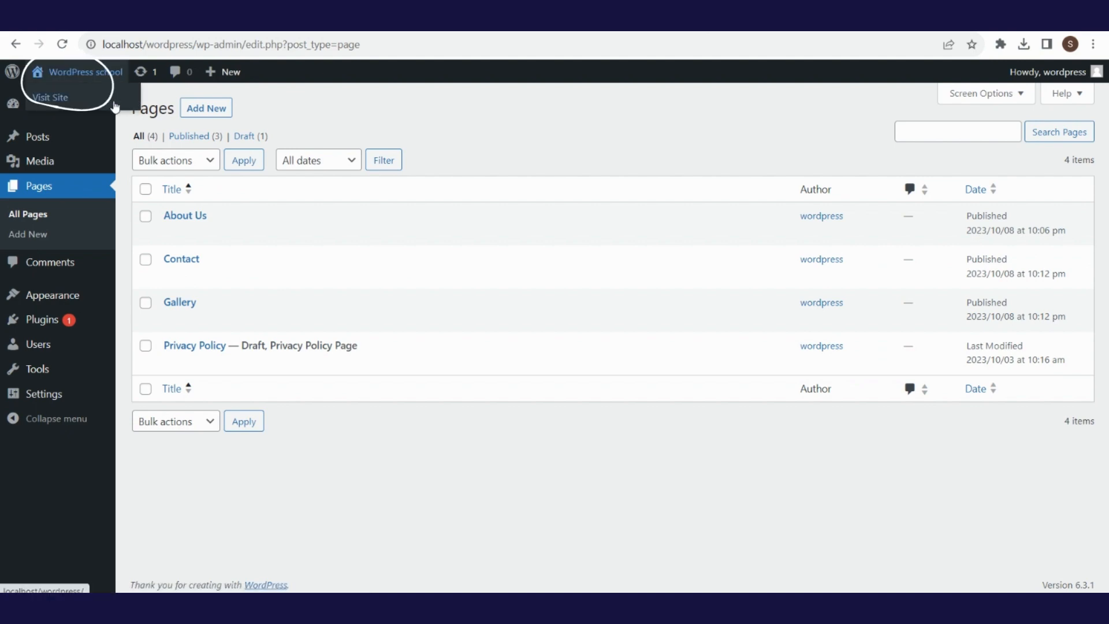
click(115, 108)
scroll(1107, 292, down, 4)
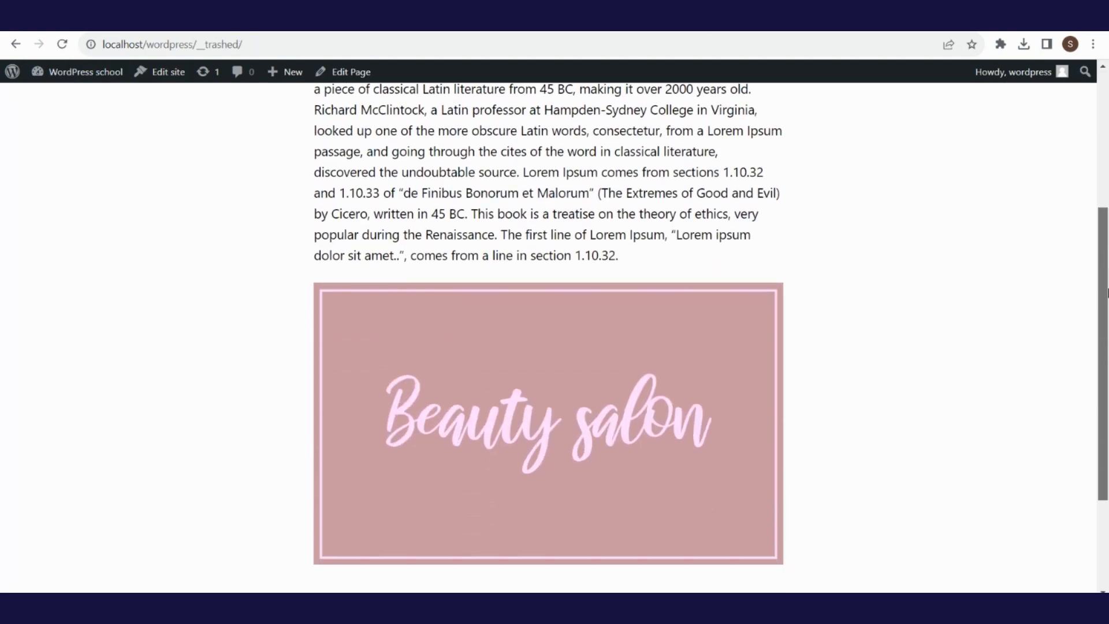
scroll(1106, 293, down, 3)
scroll(1107, 293, up, 10)
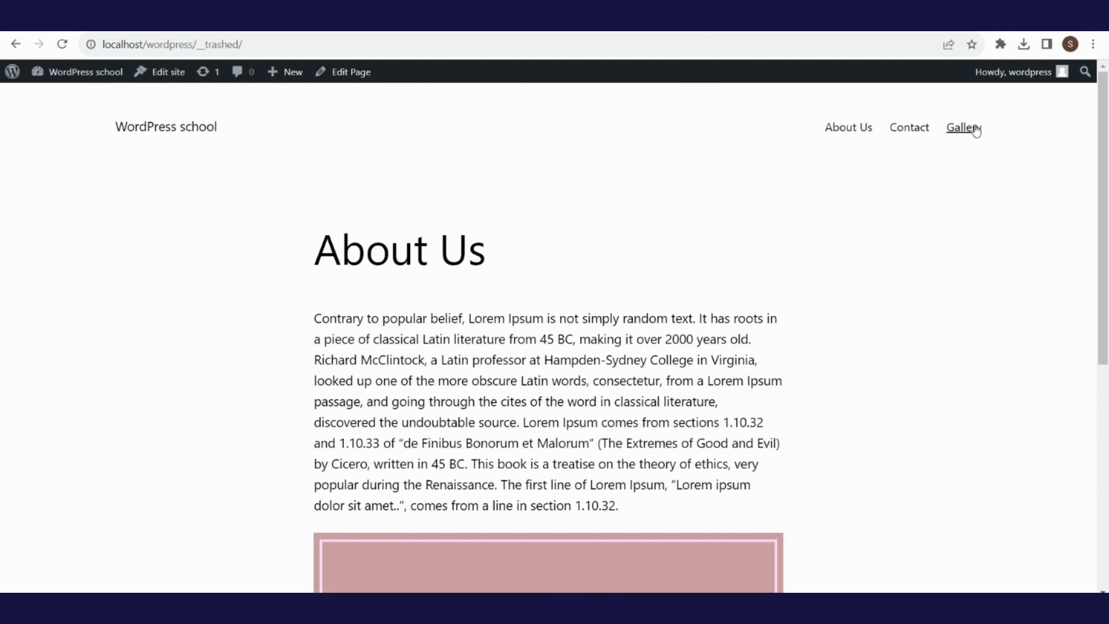
click(921, 130)
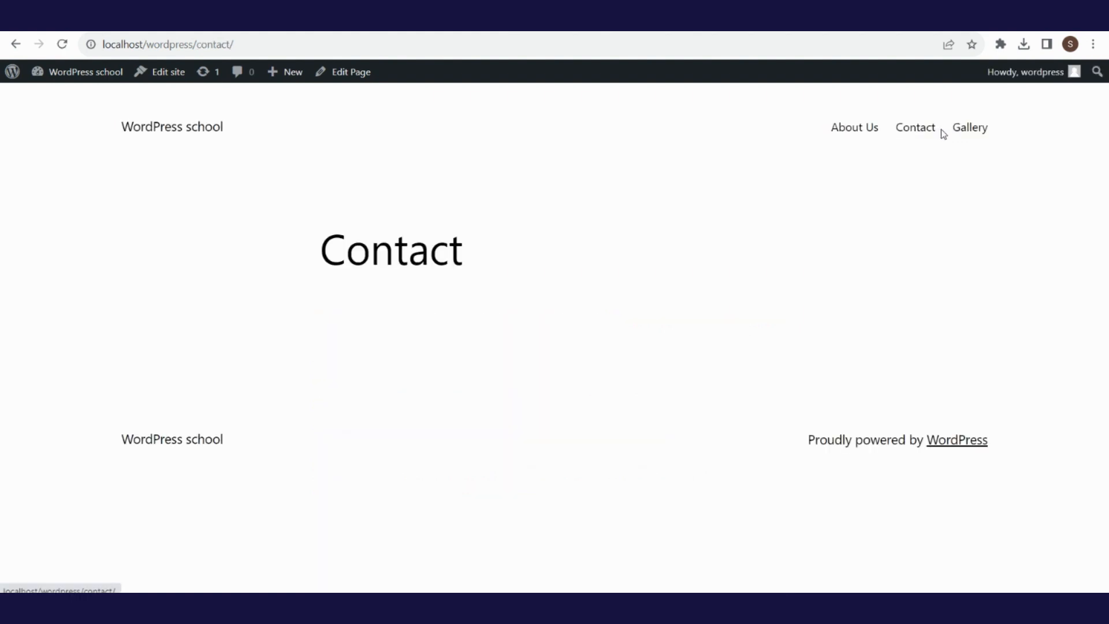
click(970, 136)
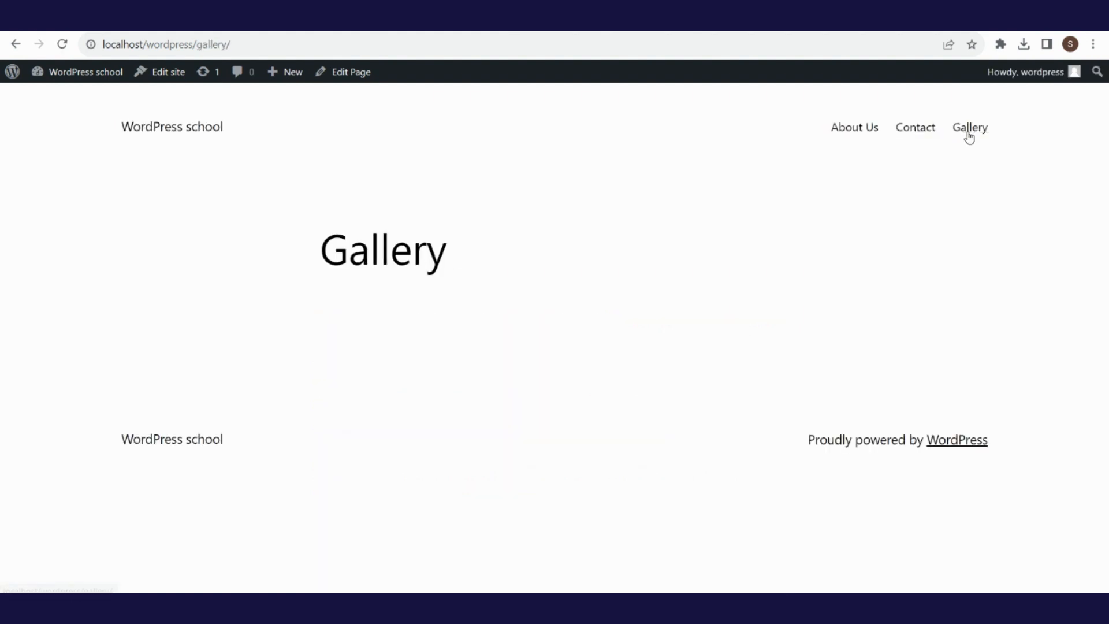